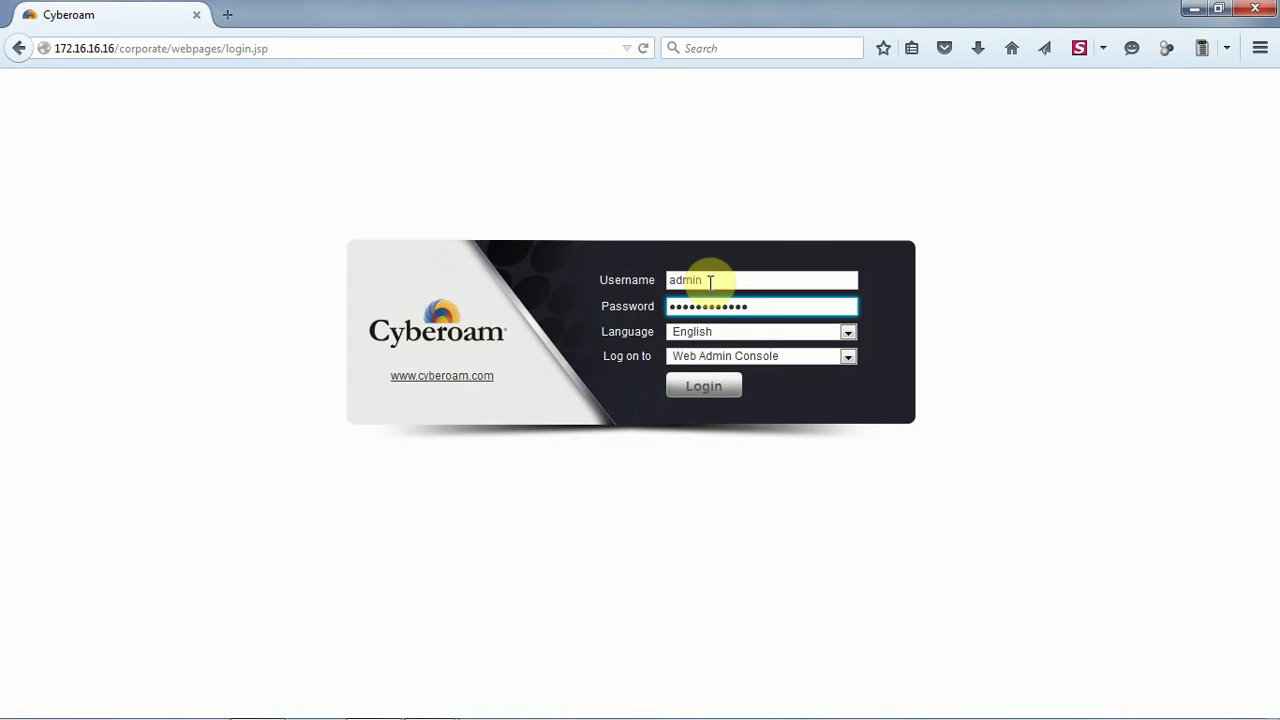
Log in as admin and start the Network Configuration Wizard at its Deployment Mode step
left_click(704, 385)
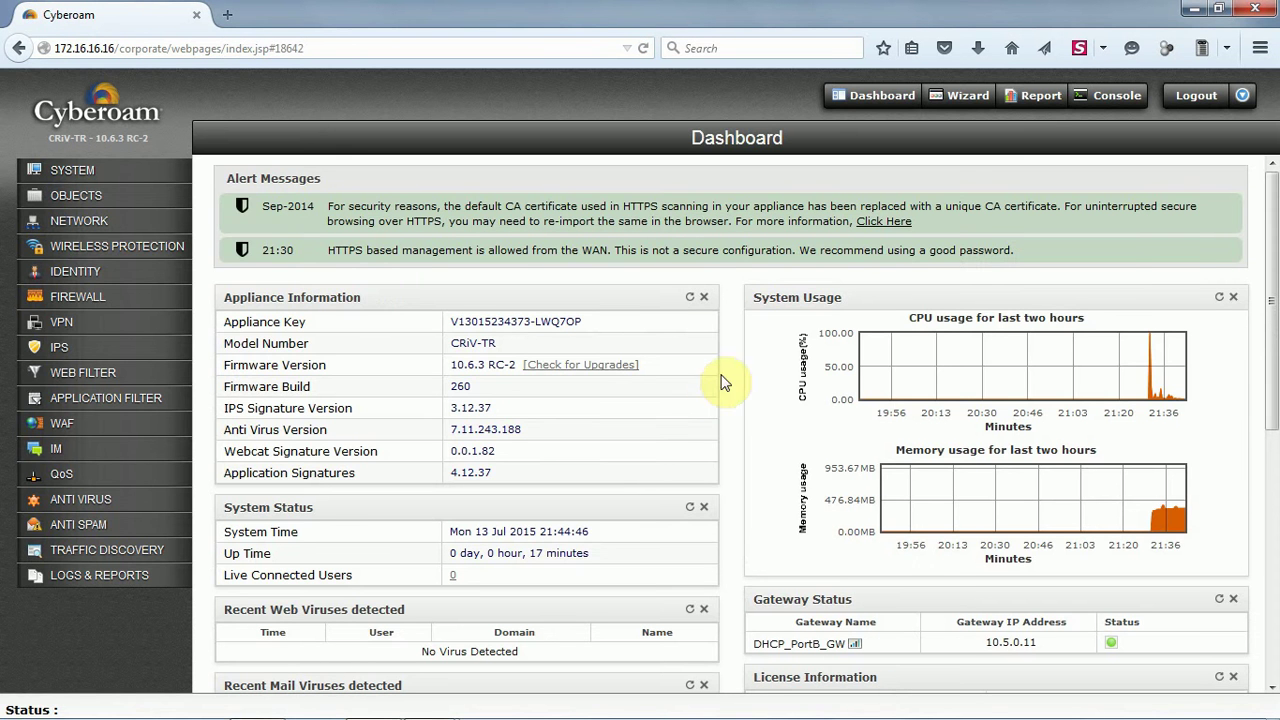
left_click(966, 106)
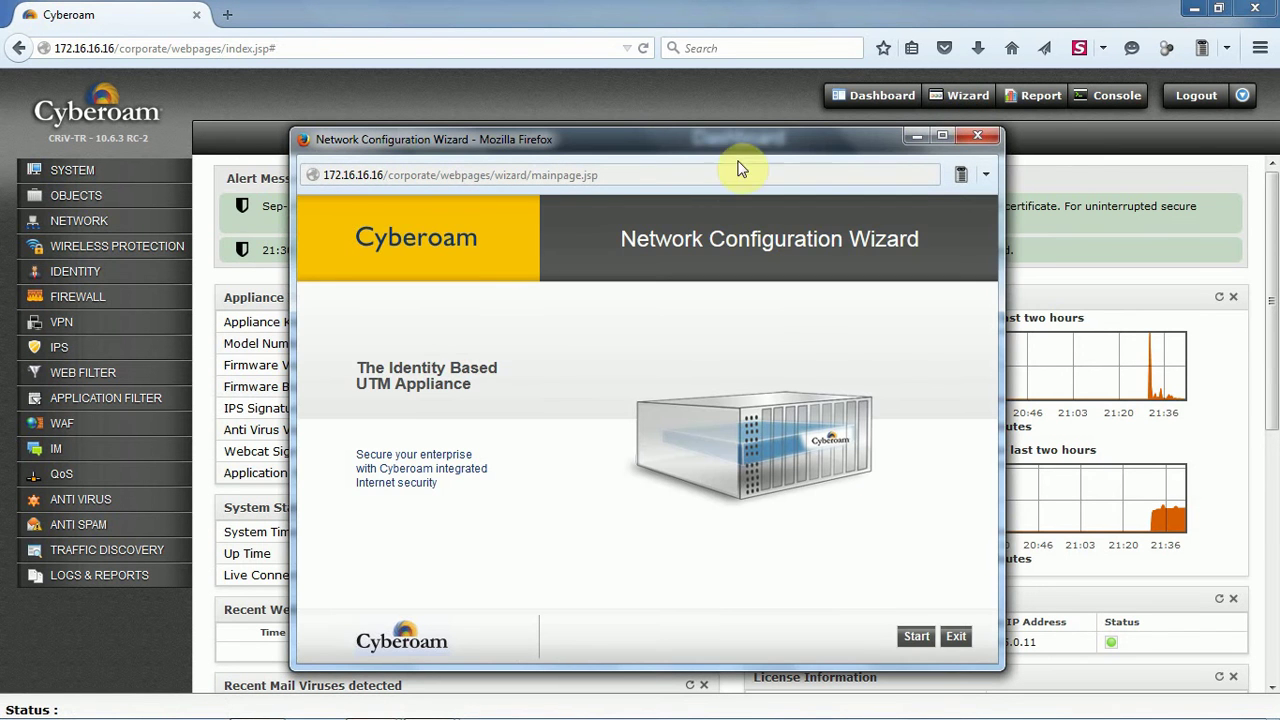
left_click(919, 641)
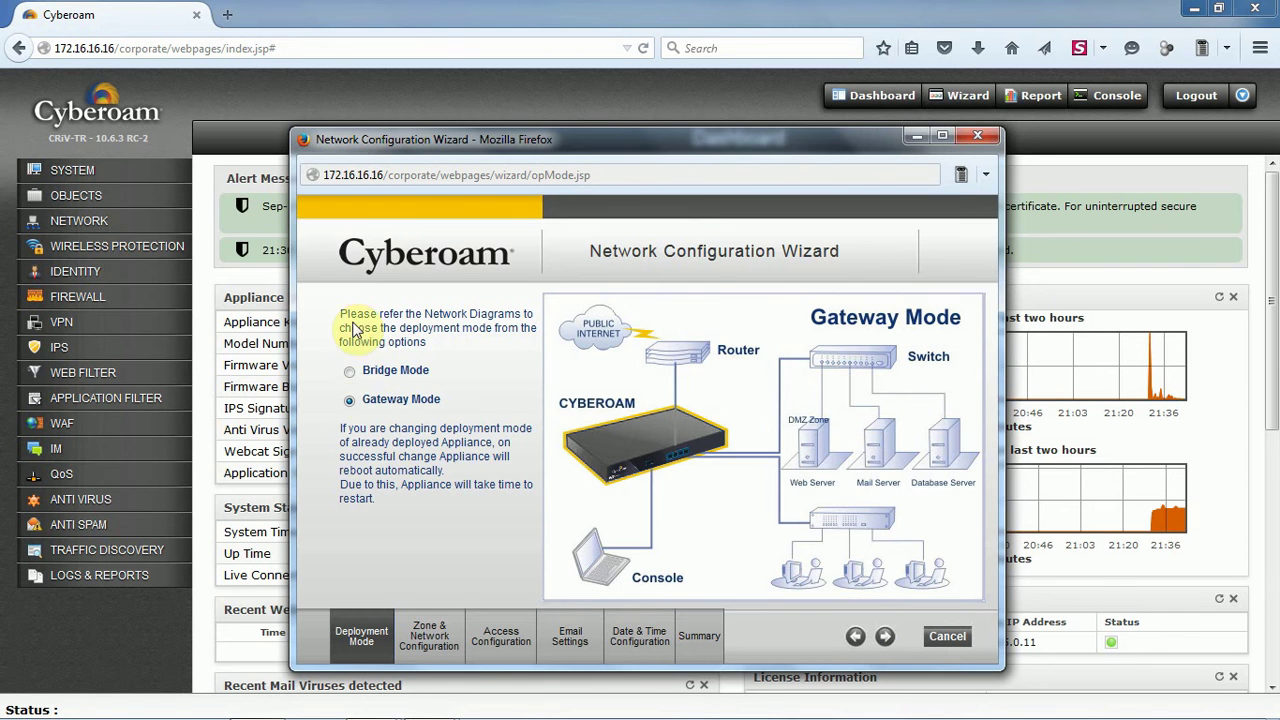
Compare Bridge Mode with Gateway Mode, keep Gateway Mode, and advance to zone configuration
left_click(349, 376)
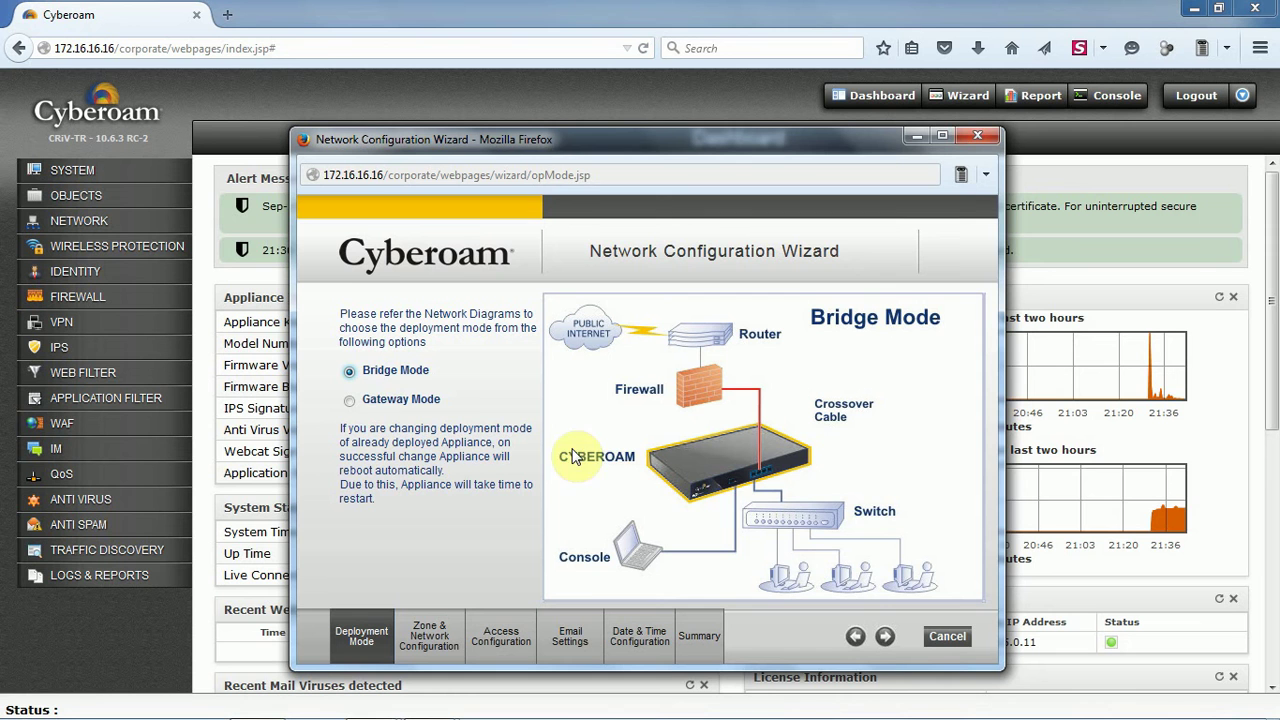
left_click(350, 402)
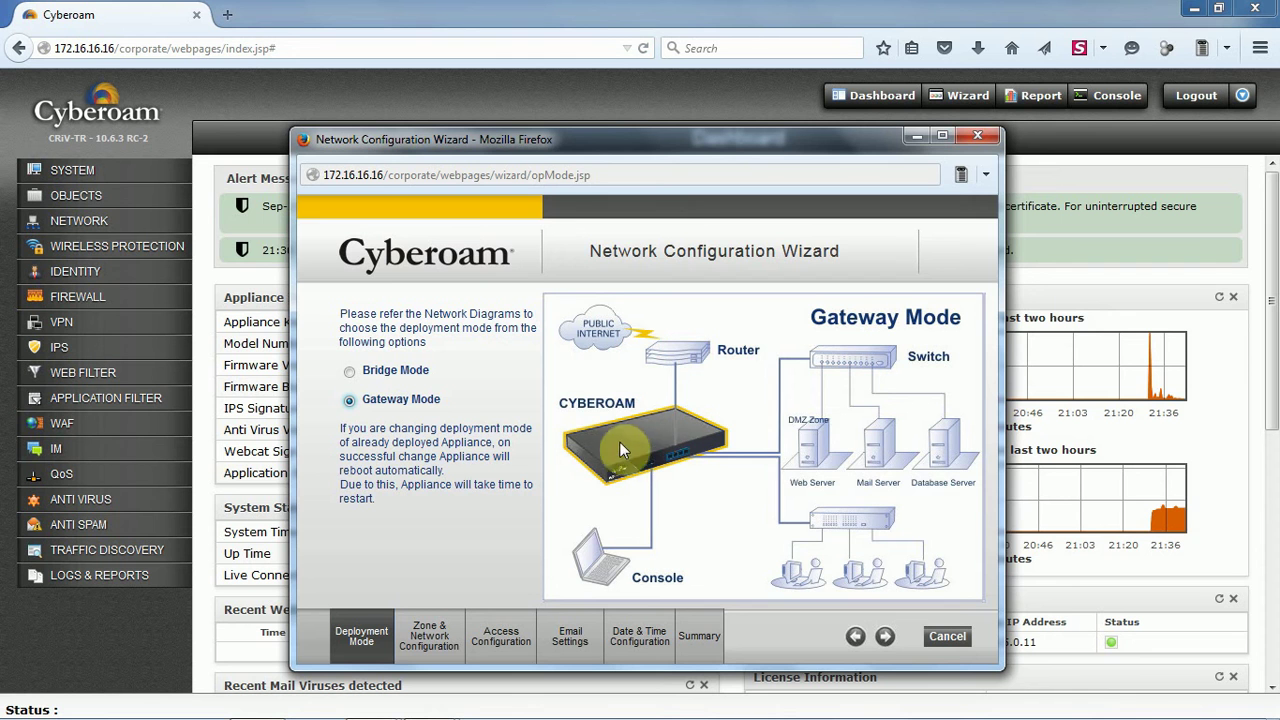
left_click(885, 638)
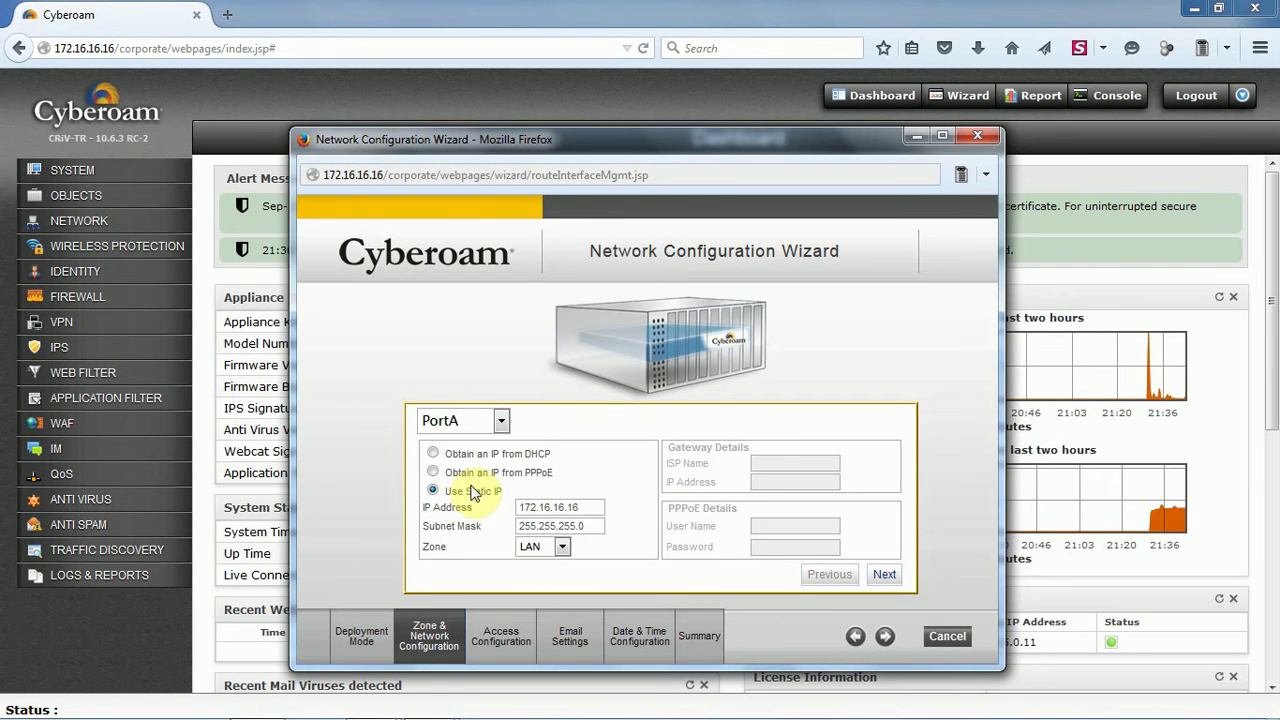
Change PortA's static LAN address from 172.16.16.16 to 10.1.0.80, mask 255.255.0.0
left_click(589, 507)
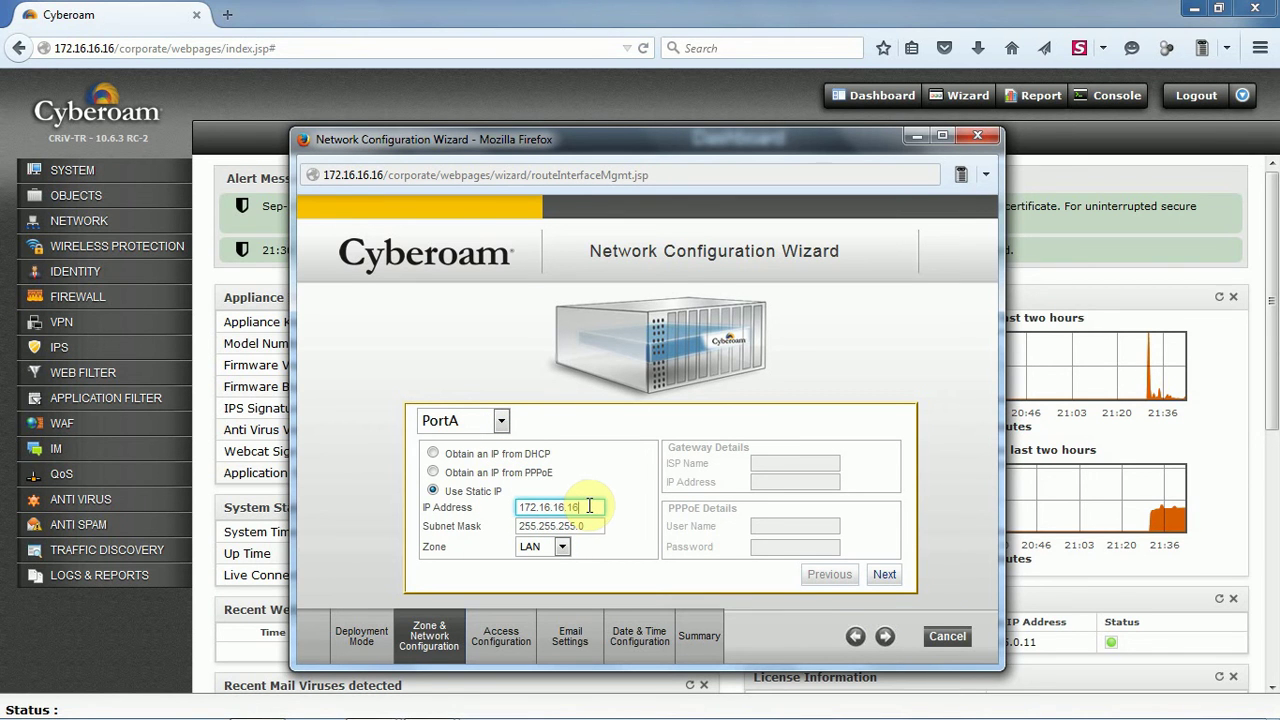
left_click_drag(589, 507, 505, 513)
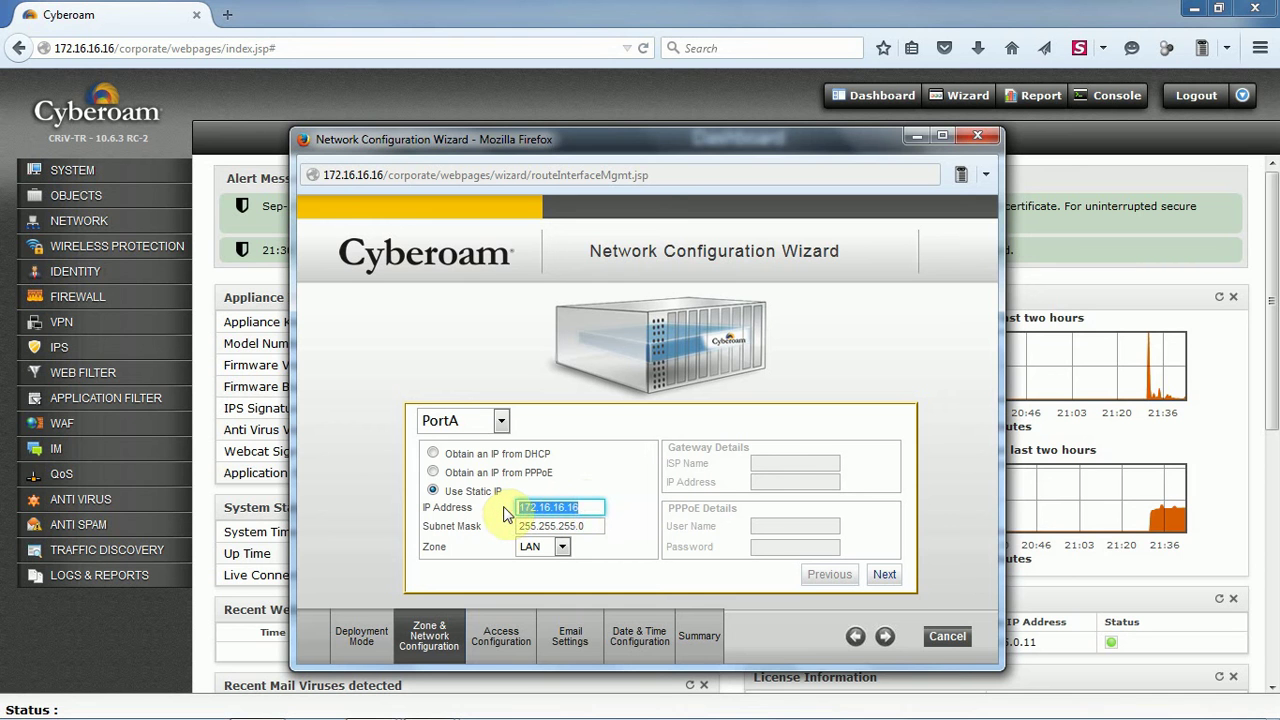
type("10.1.0.80")
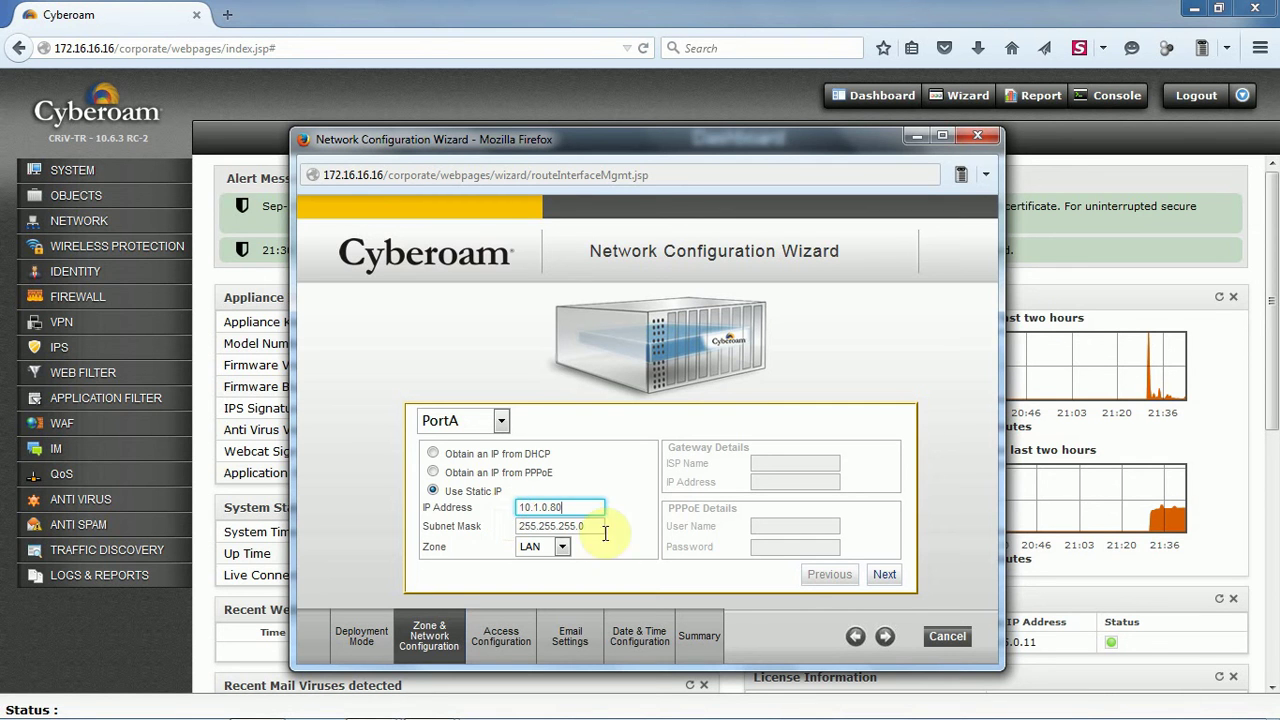
left_click(588, 526)
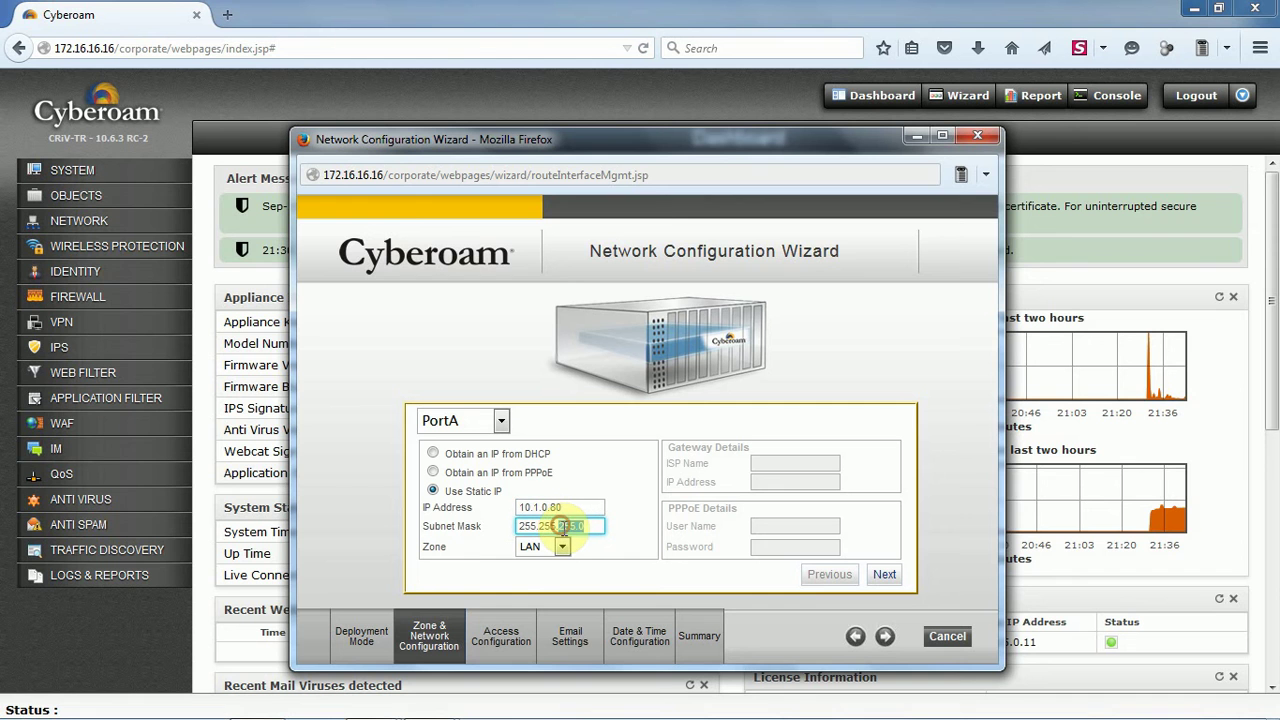
type("255.255.0.0")
left_click(886, 576)
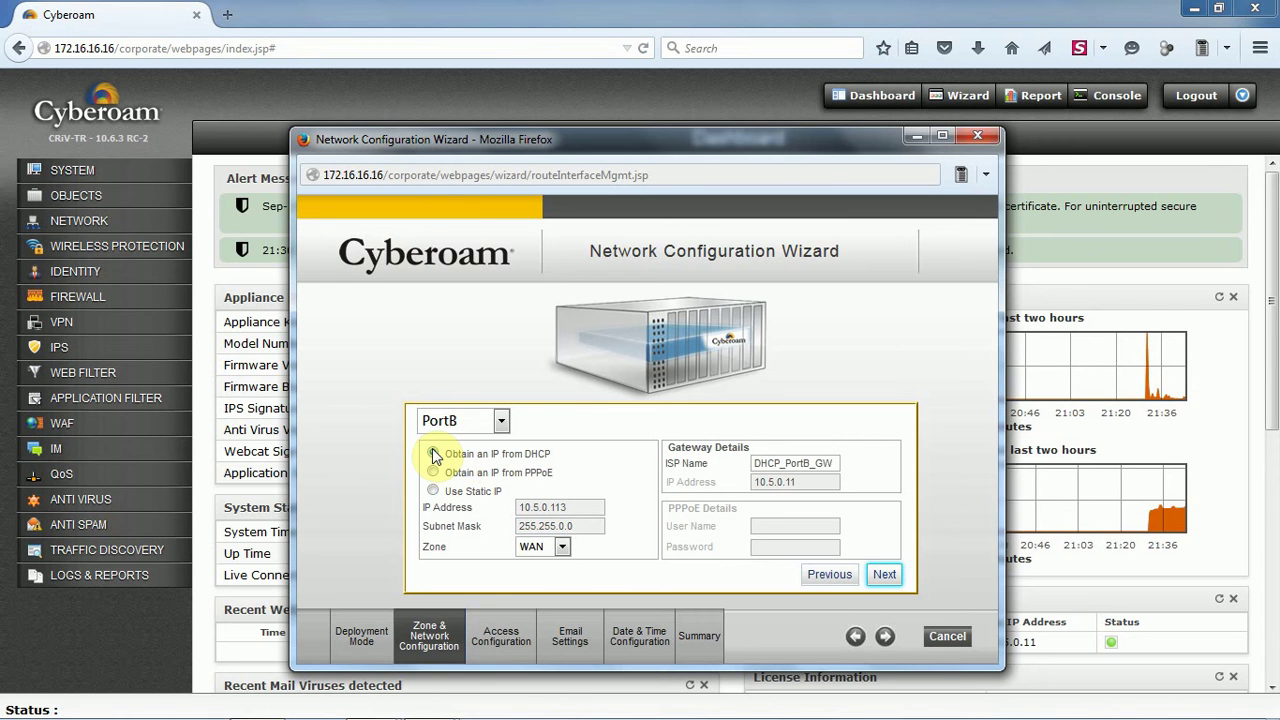
Switch PortB to static IP 182.71.27.75 with subnet mask 255.255.255.224
left_click(434, 490)
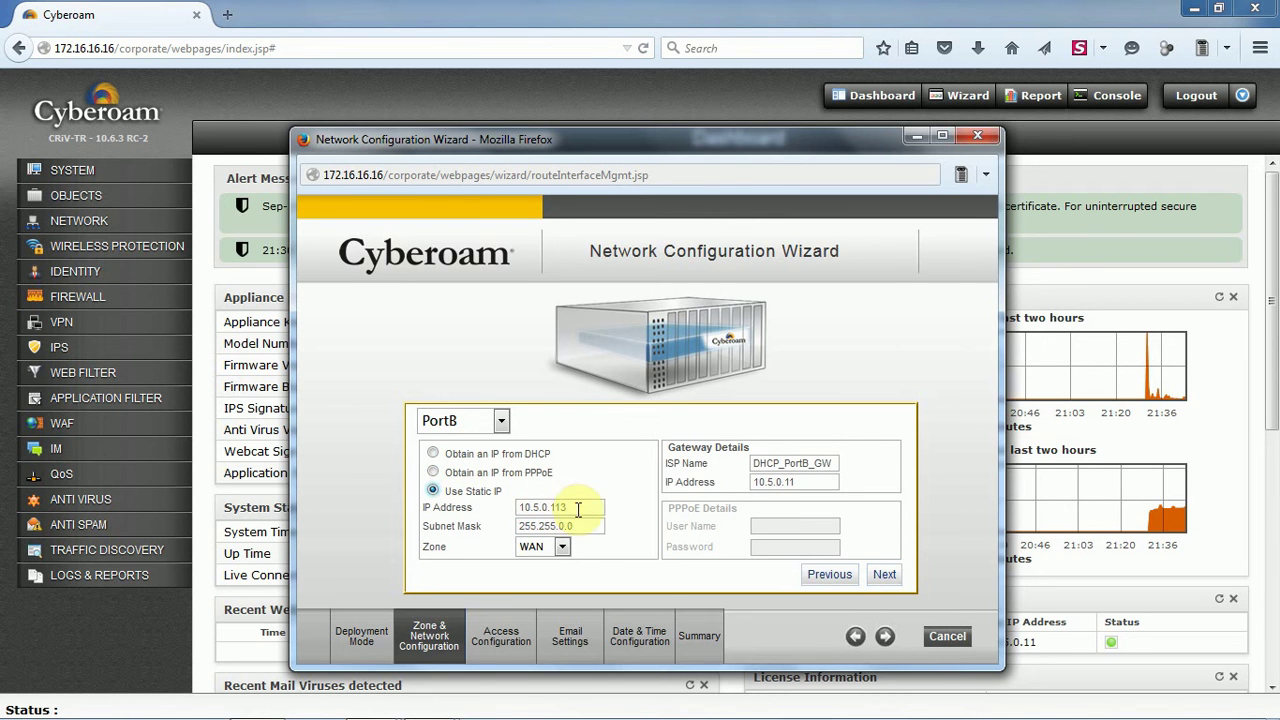
left_click_drag(582, 510, 508, 508)
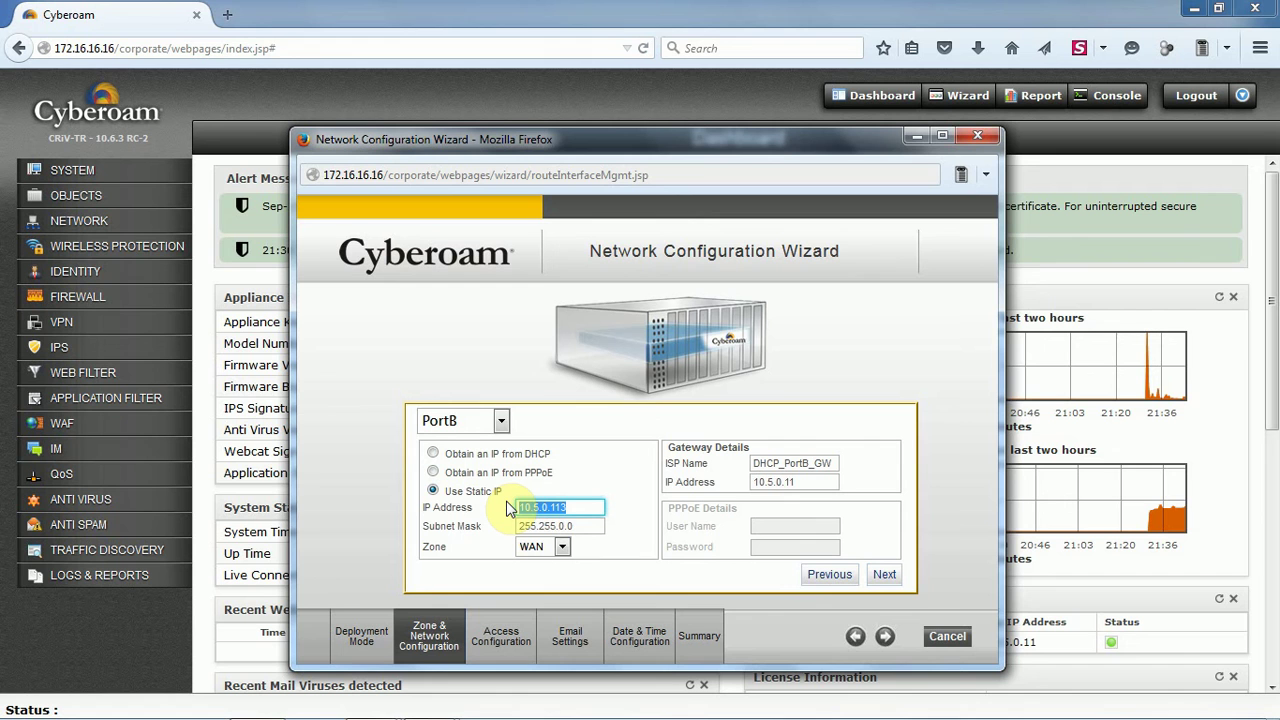
type("182.71.27.75")
left_click(590, 525)
left_click_drag(575, 524, 485, 530)
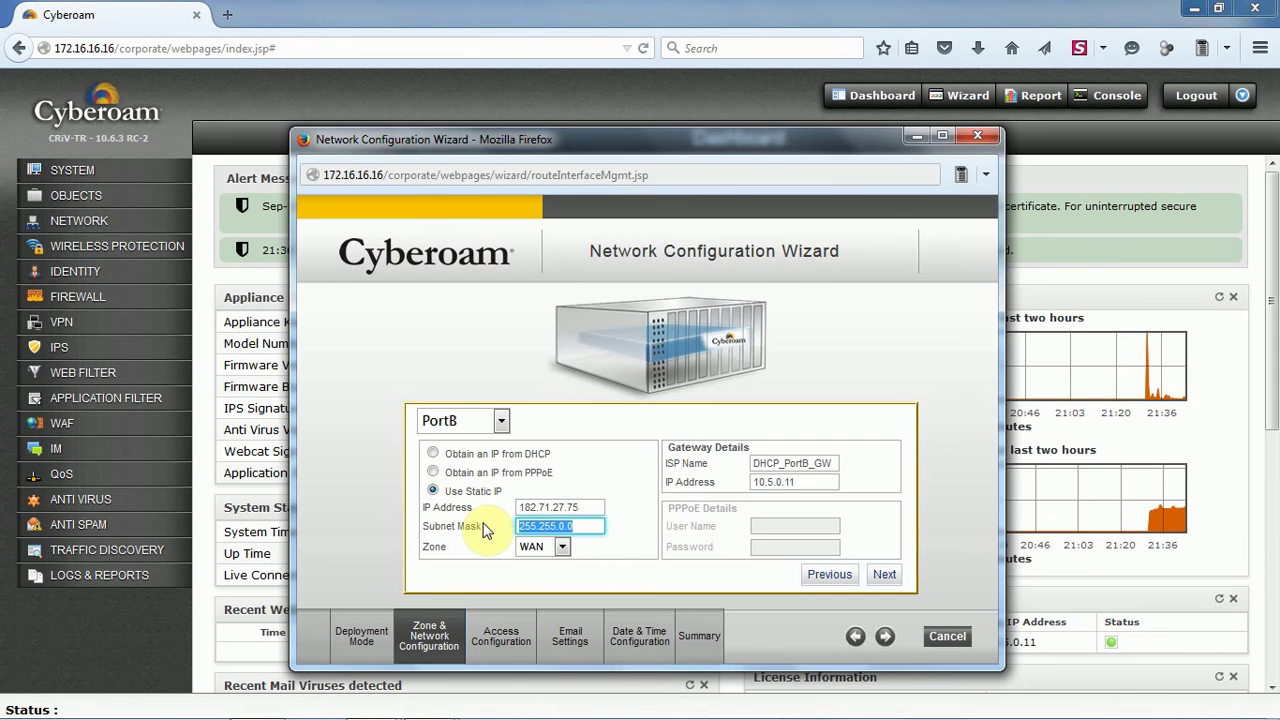
key("BackSpace")
type("255.255.255.224")
Name PortB's gateway ISP with gateway IP 182.71.27.66 and save PortB
left_click(836, 465)
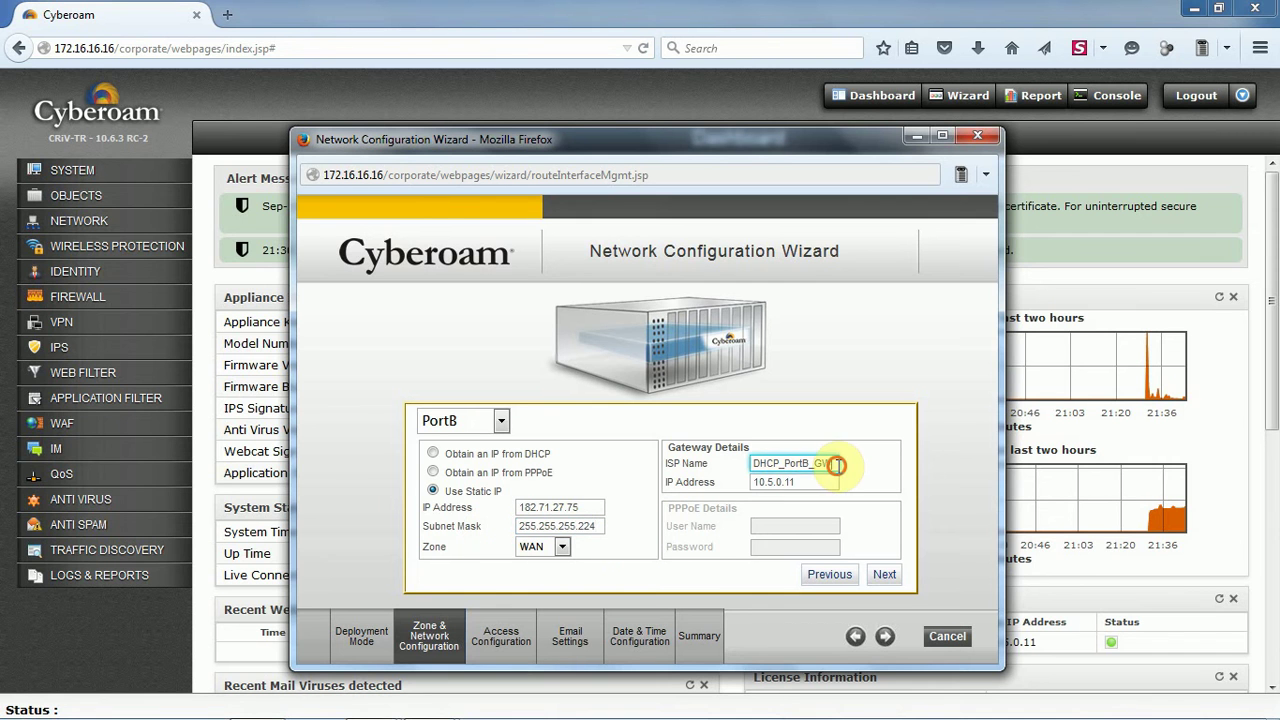
left_click_drag(836, 465, 712, 455)
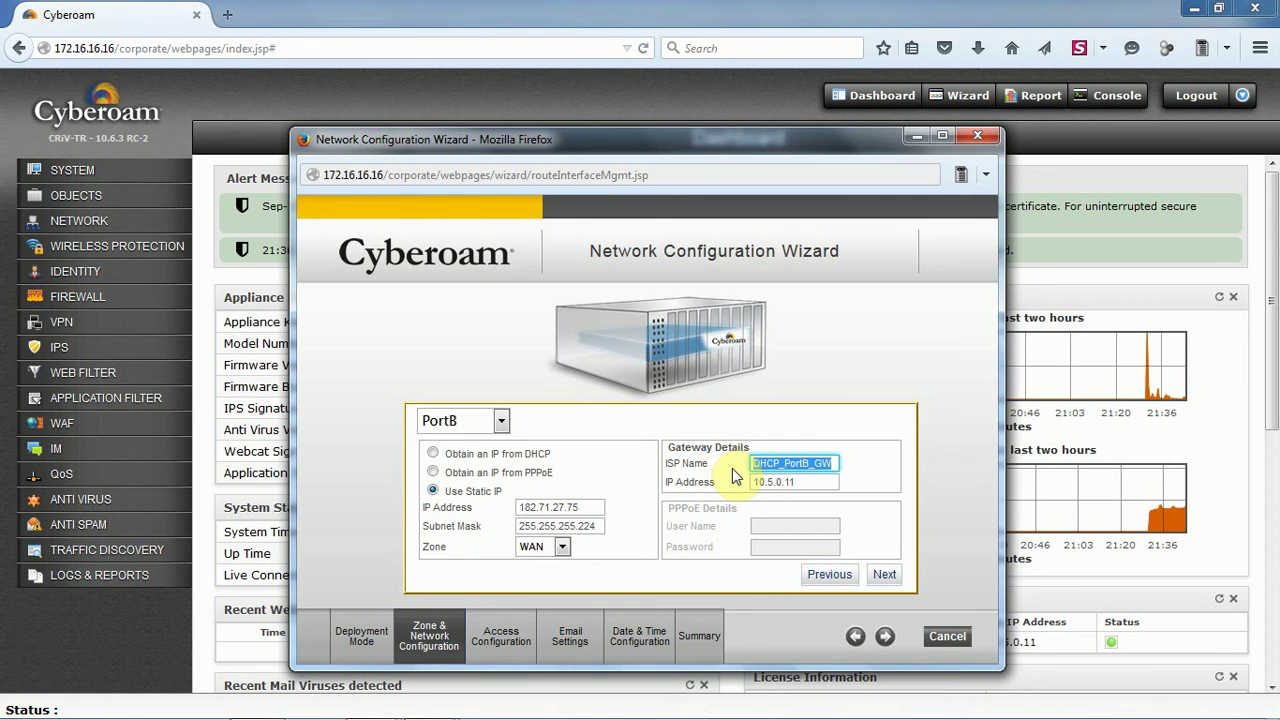
type("ISAP")
key("BackSpace")
key("BackSpace")
type("P")
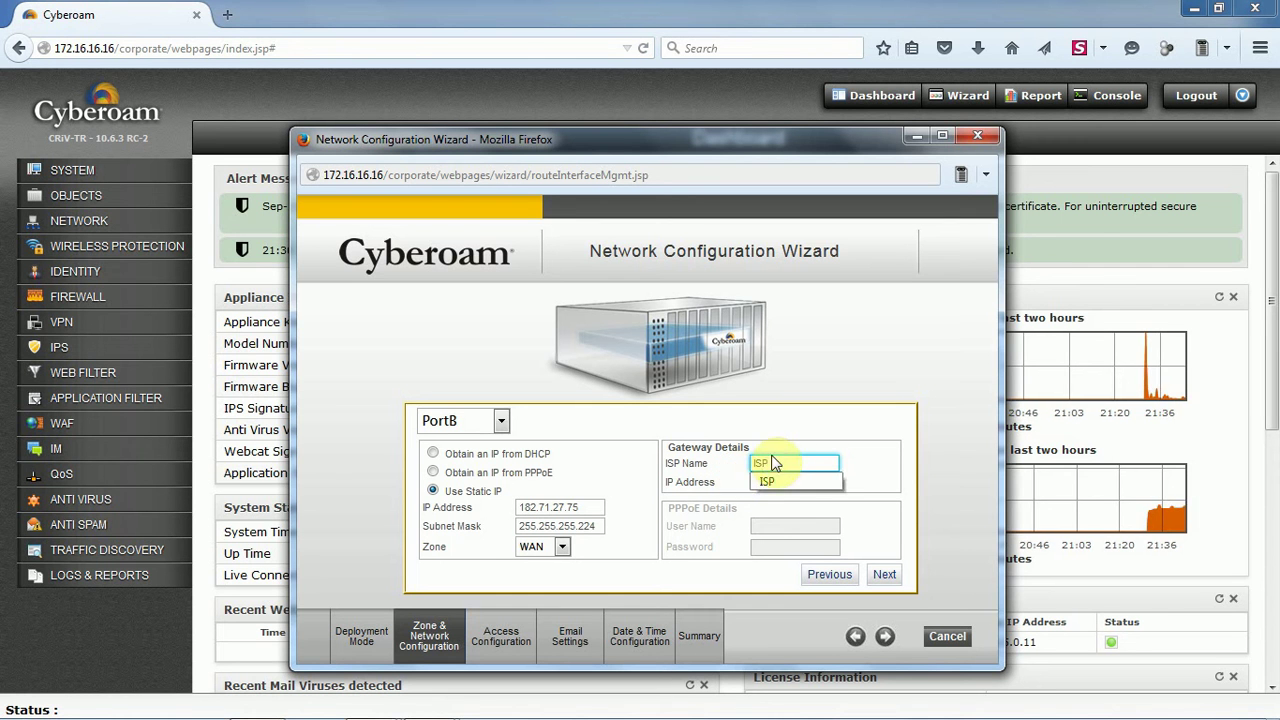
left_click(780, 482)
type("10.5.0.11")
left_click_drag(802, 482, 706, 484)
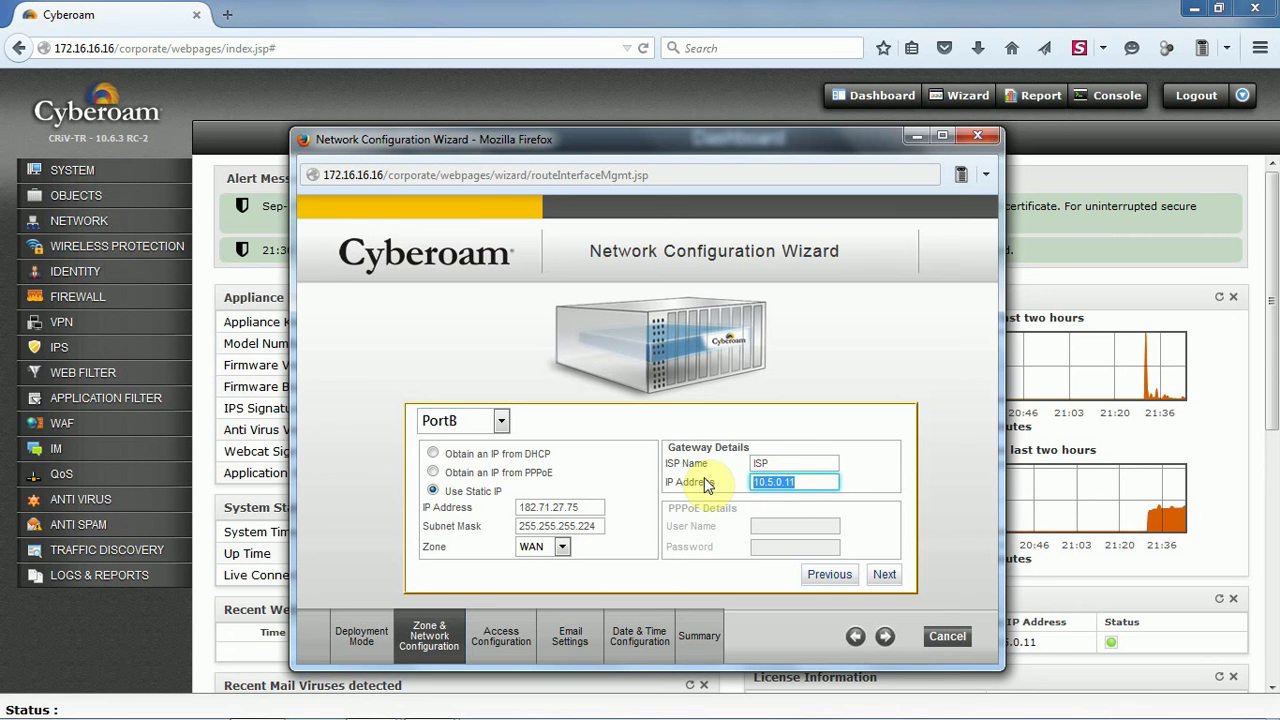
type("182.71.27.66")
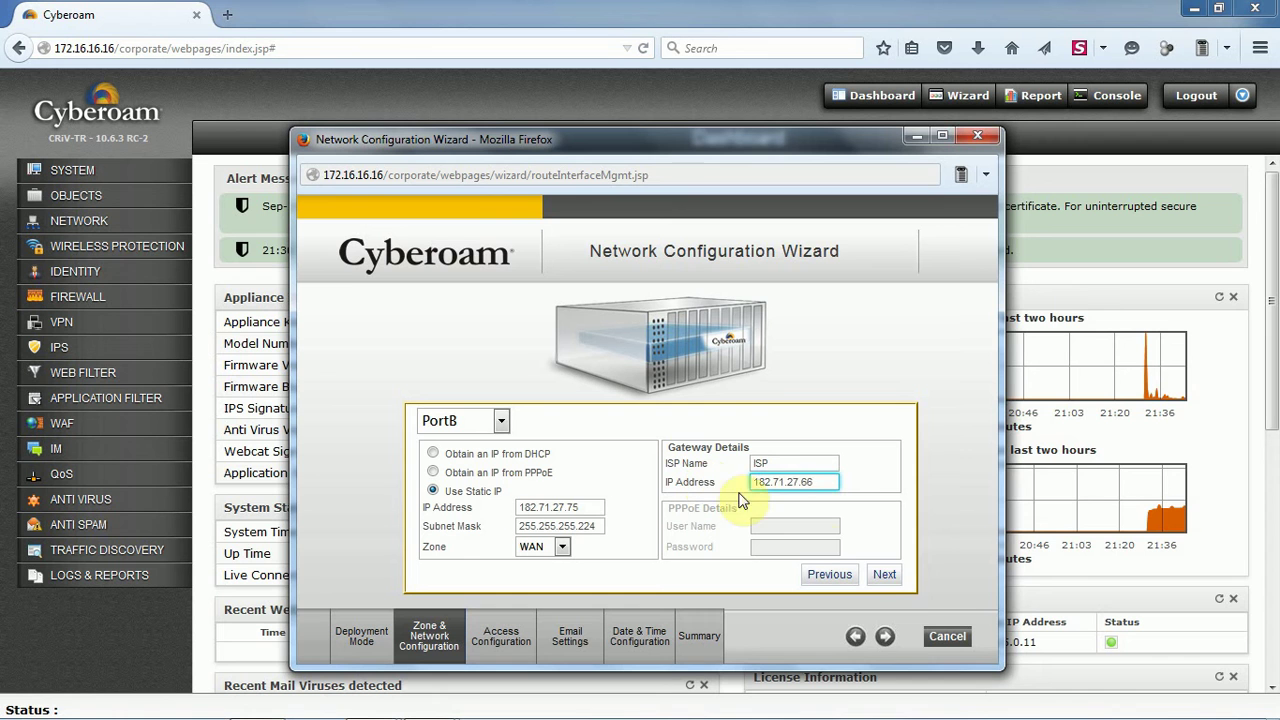
left_click(884, 574)
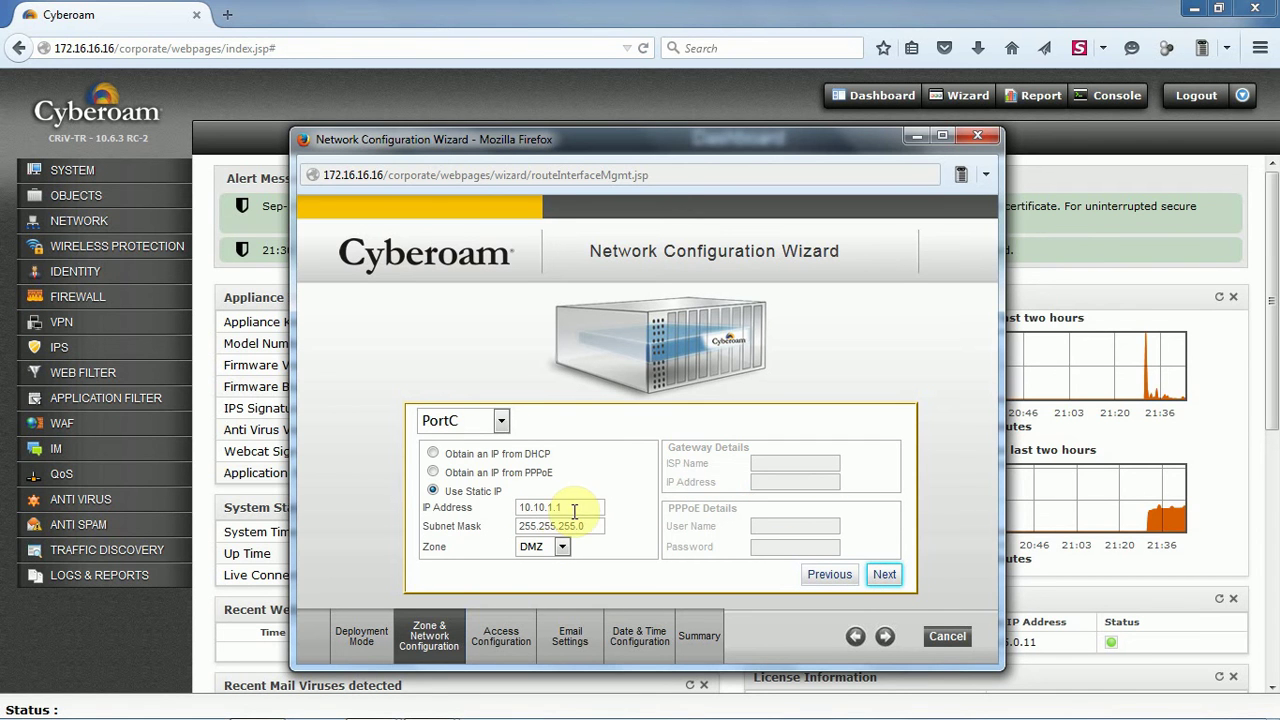
Replace PortC's DMZ address 10.10.1.1 with 192.168.1.1 and save it
left_click_drag(574, 511, 503, 502)
type("19")
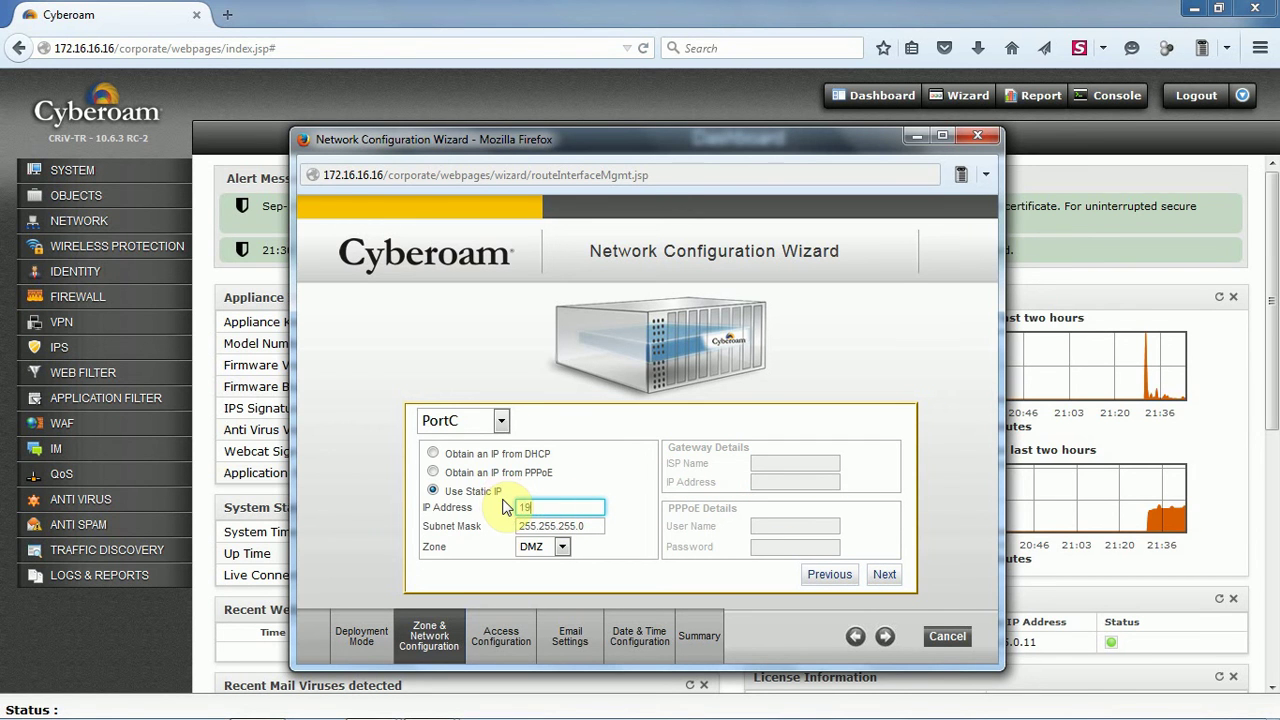
type("2.168.1.1")
left_click(886, 576)
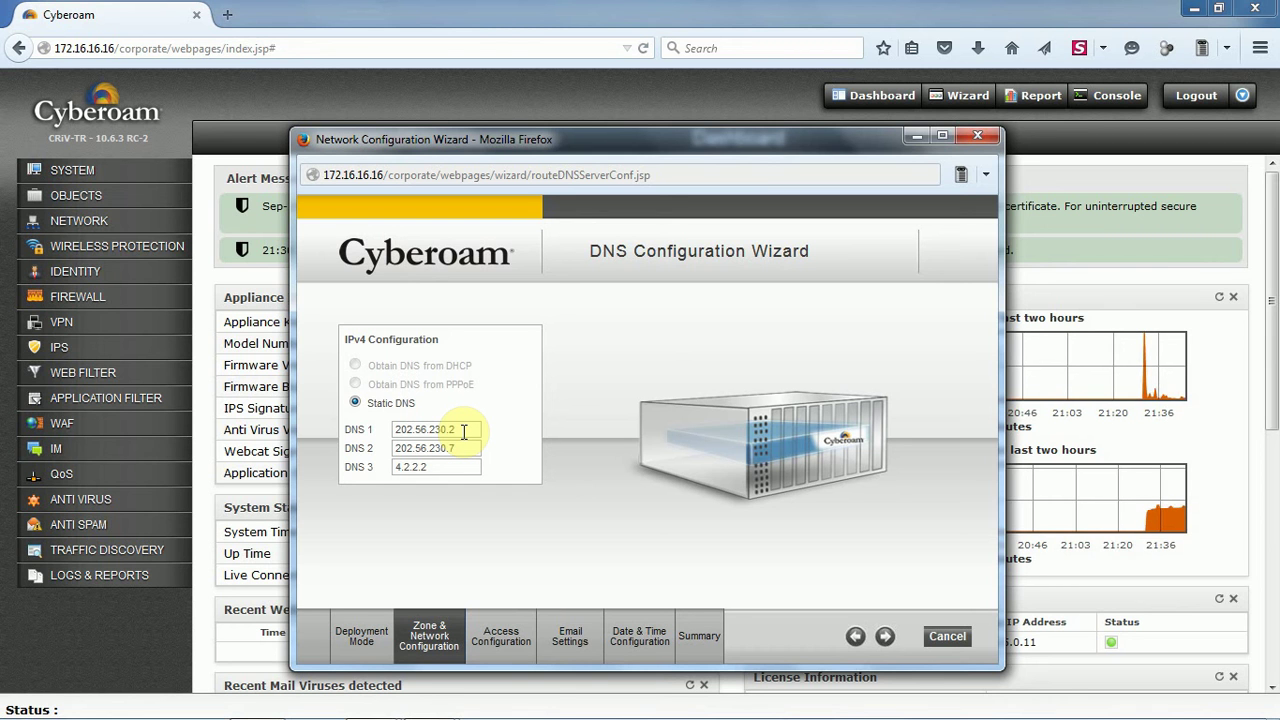
Clear the three existing DNS server entries, including 202.56.230.2 and 4.2.2.2
left_click_drag(463, 431, 386, 430)
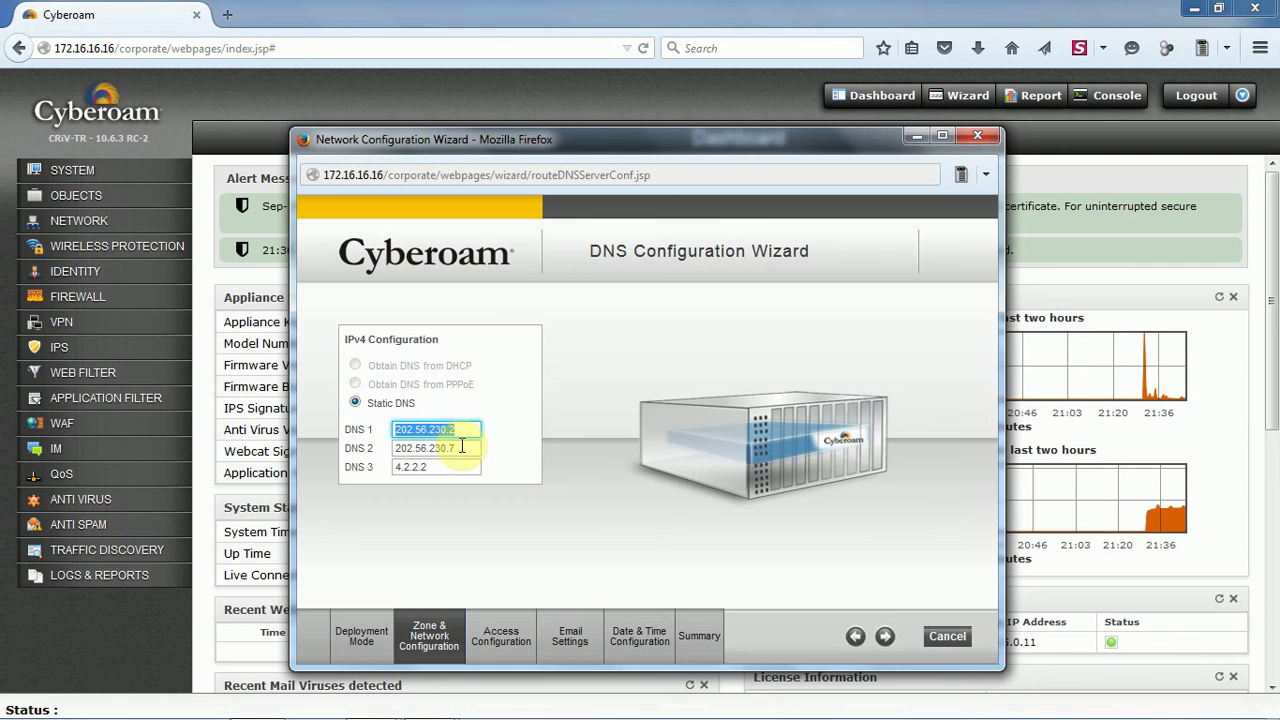
left_click_drag(461, 447, 363, 446)
left_click(432, 466)
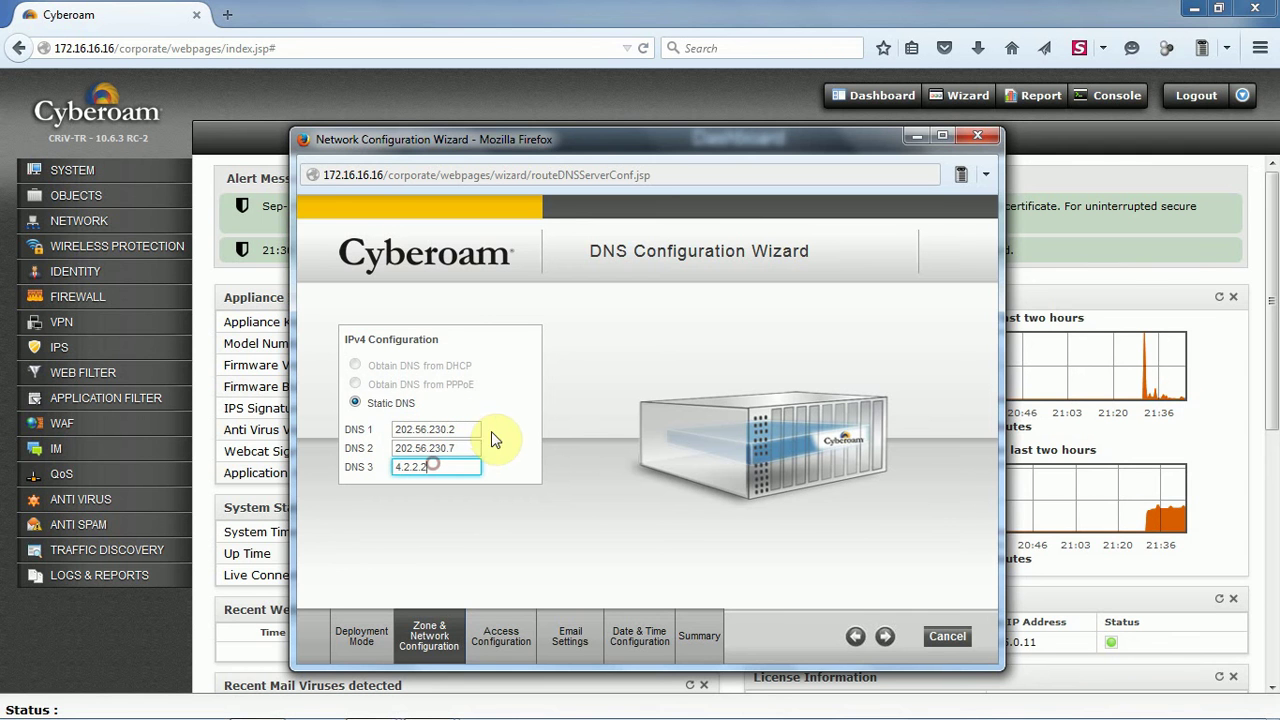
left_click_drag(466, 431, 319, 430)
key("BackSpace")
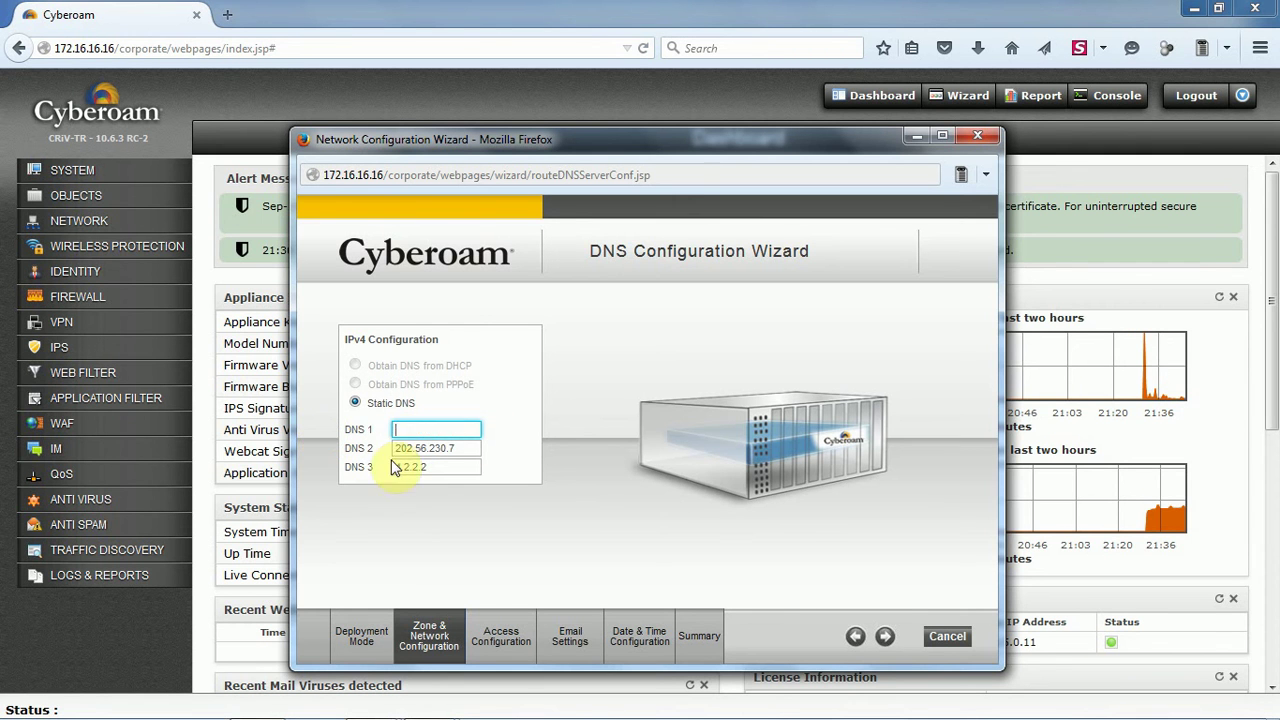
left_click_drag(457, 443, 325, 448)
key("BackSpace")
left_click_drag(460, 467, 343, 464)
key("BackSpace")
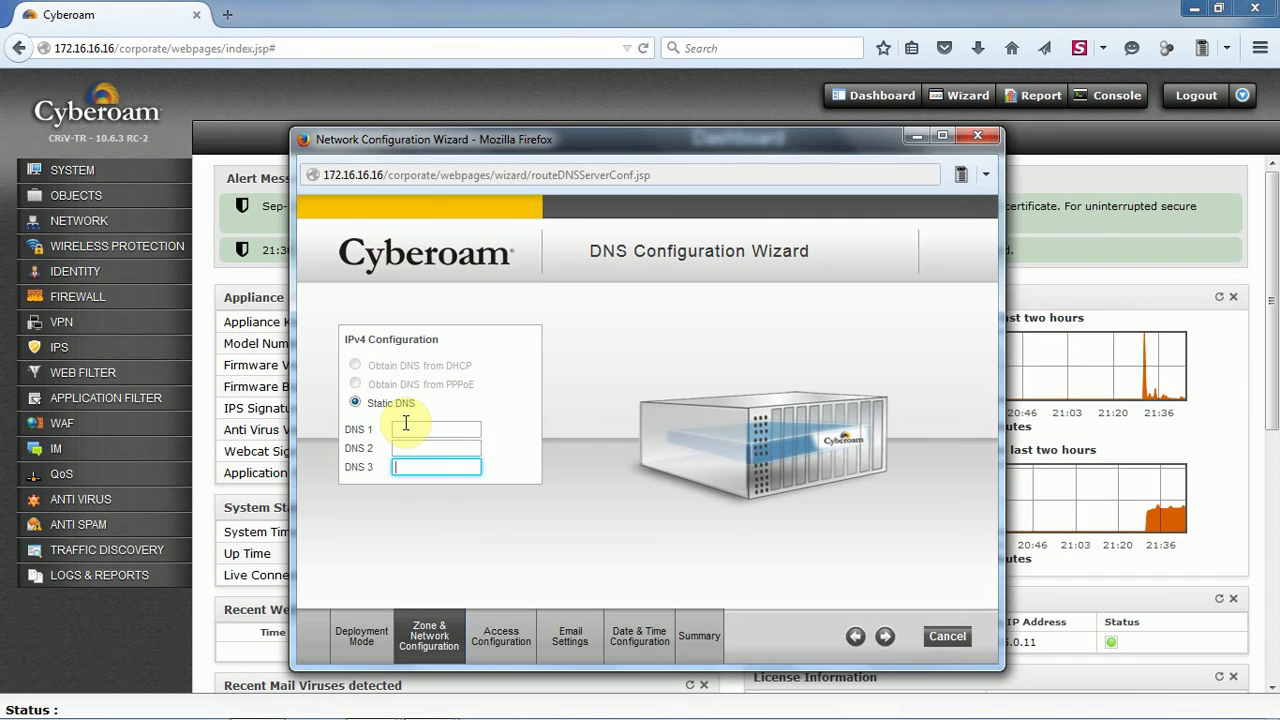
Enter DNS servers 202.54.230.2, 202.54.230.7 and 202.56.215.54 and save them
left_click(430, 431)
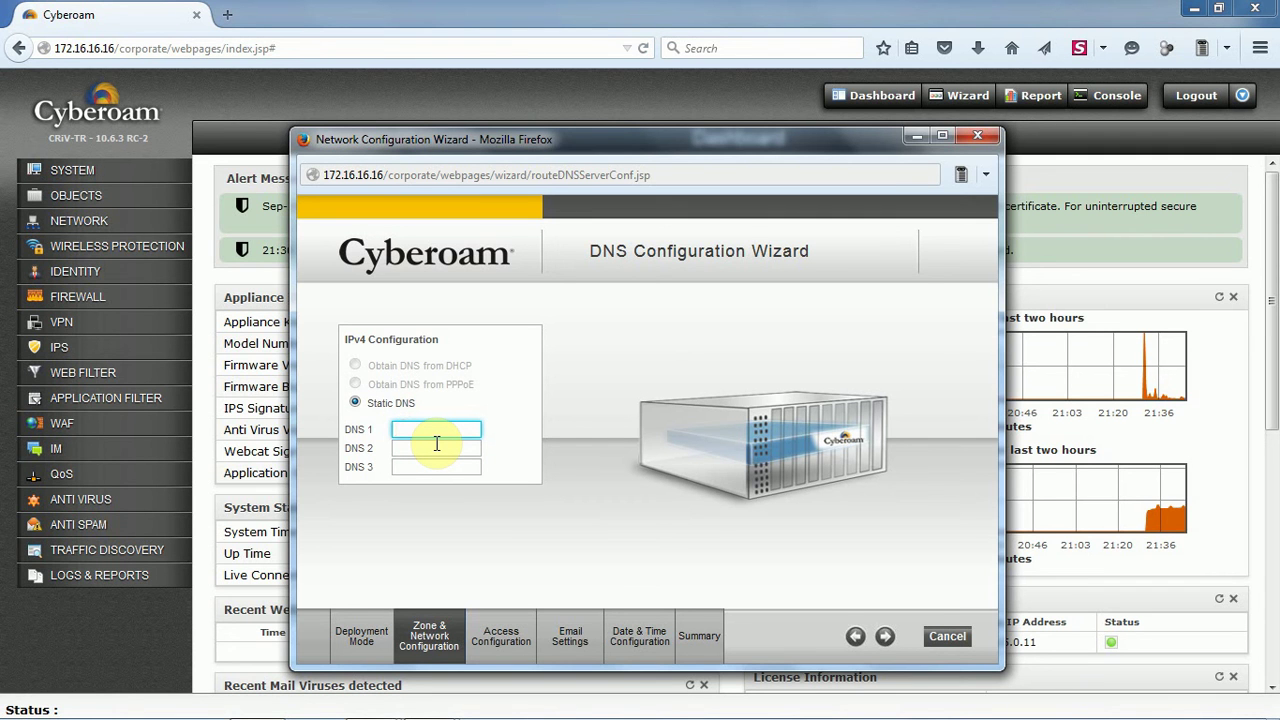
type("202.54.230.2")
left_click(437, 449)
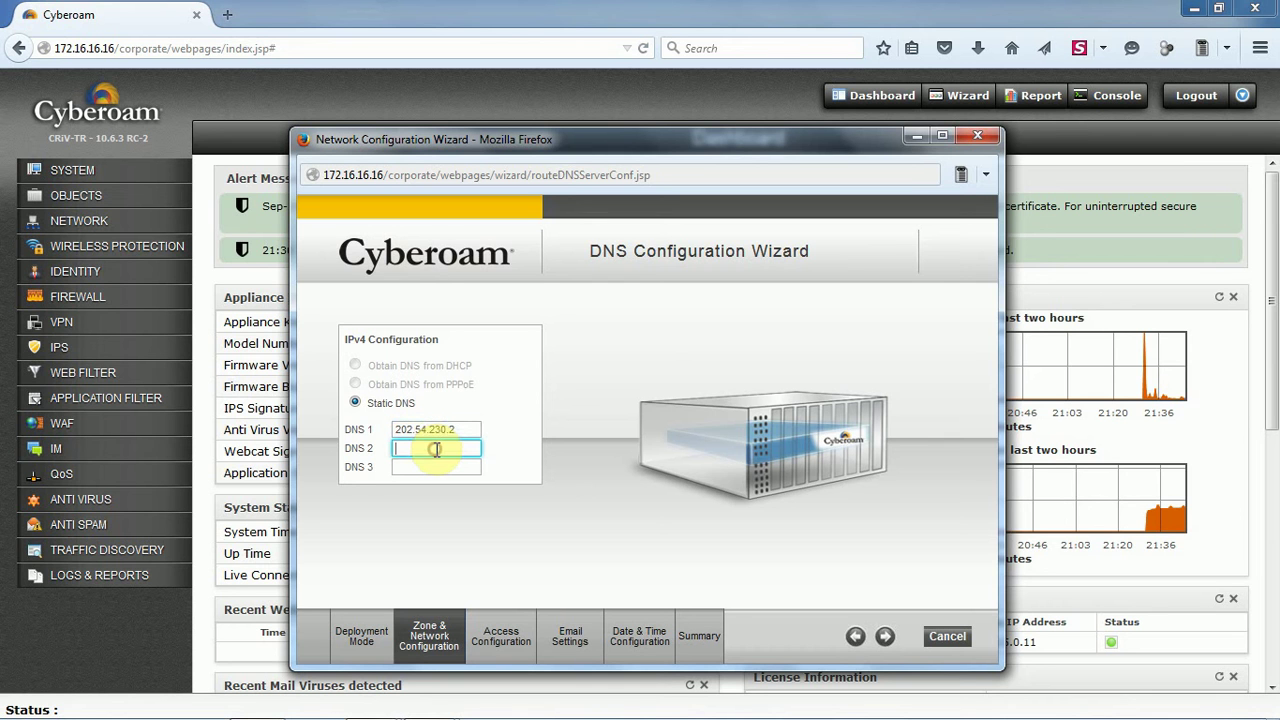
type("202.54.230.7")
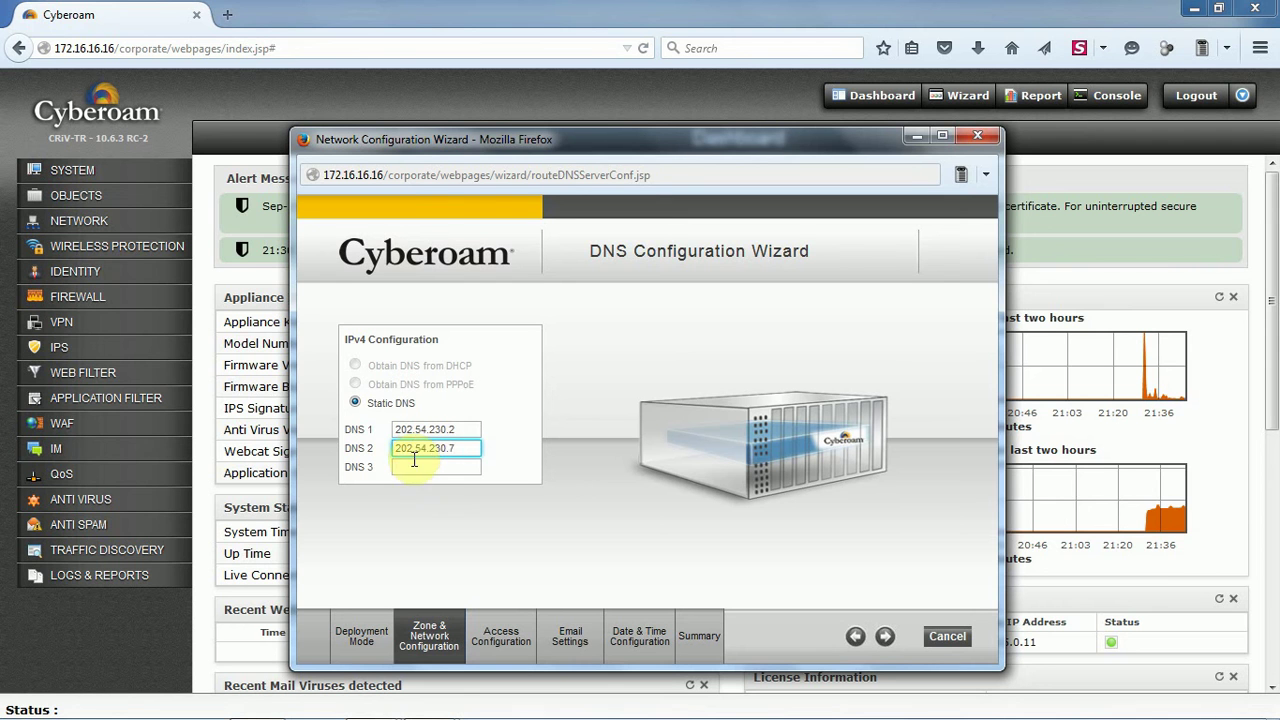
left_click(414, 467)
type("202")
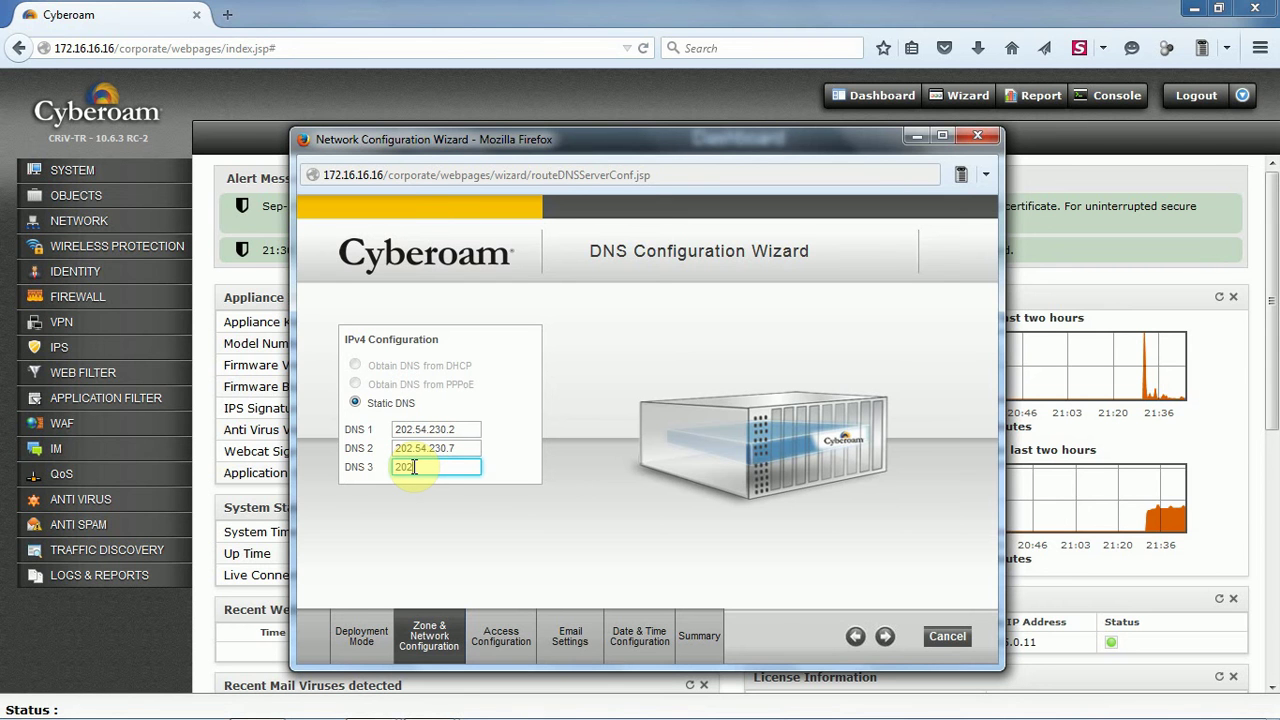
type(".56.215.54")
left_click(886, 638)
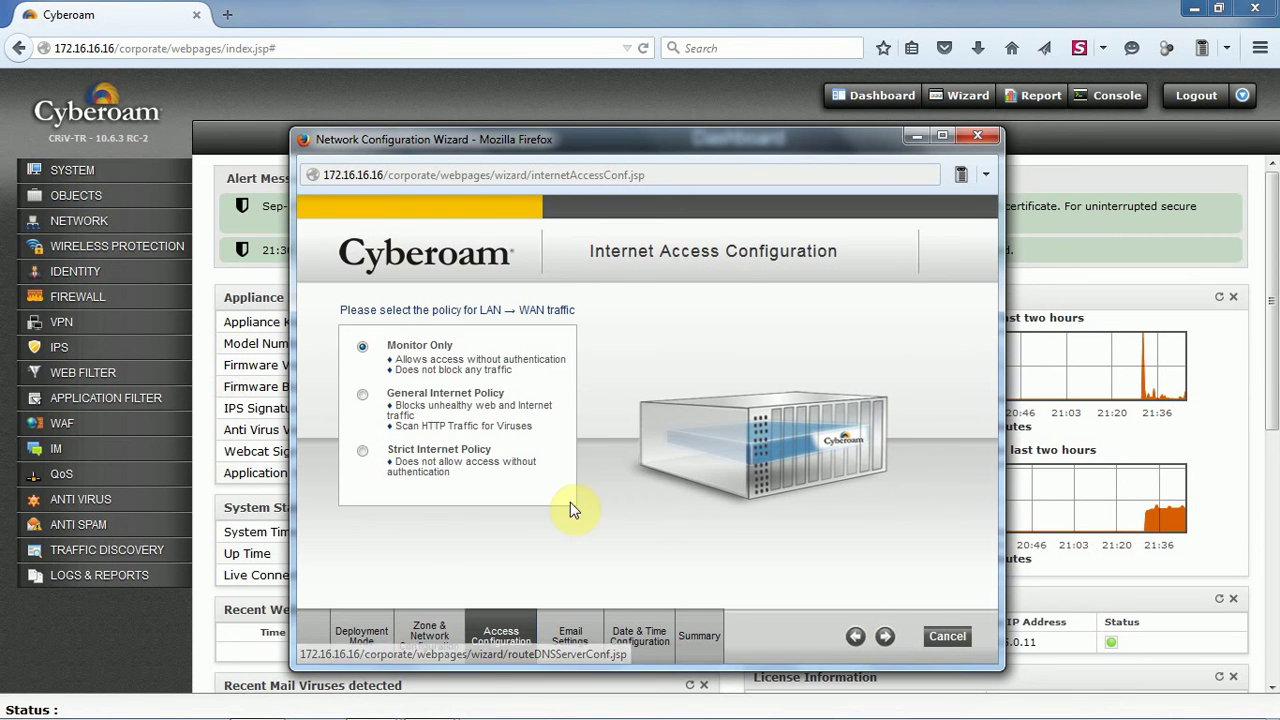
Apply the General Internet Policy to LAN-to-WAN traffic and continue
left_click(362, 395)
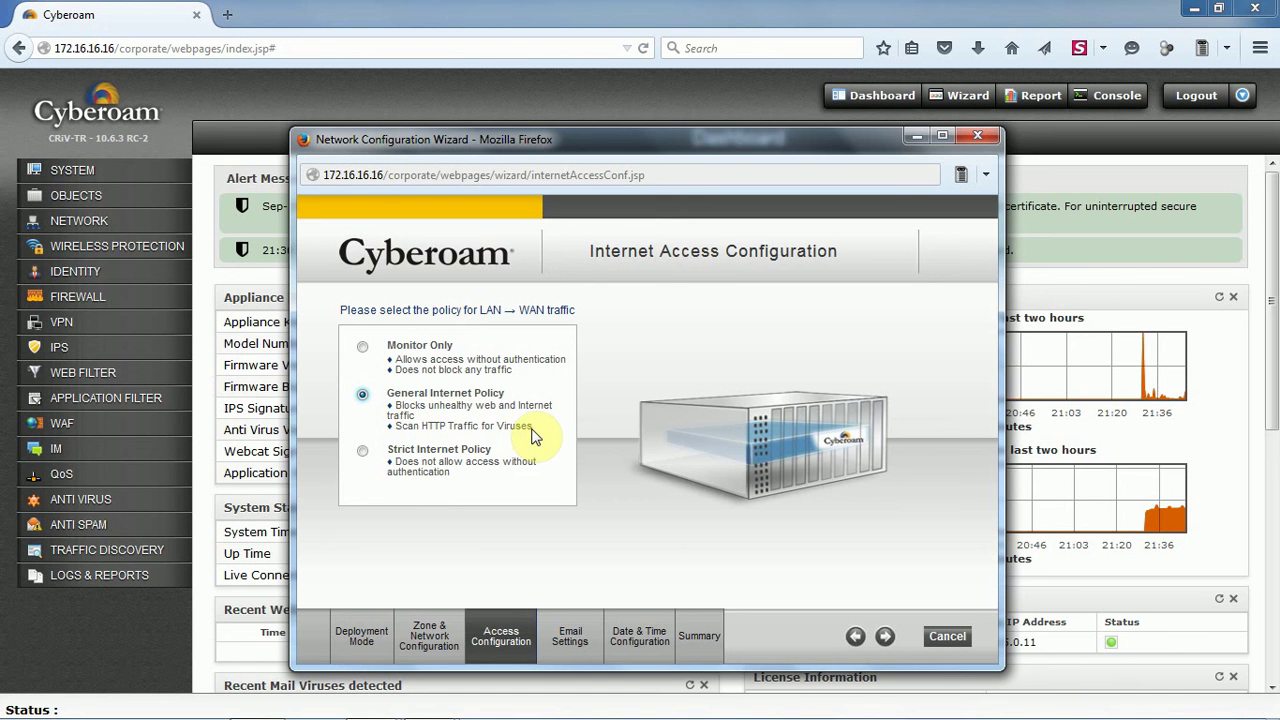
left_click(886, 641)
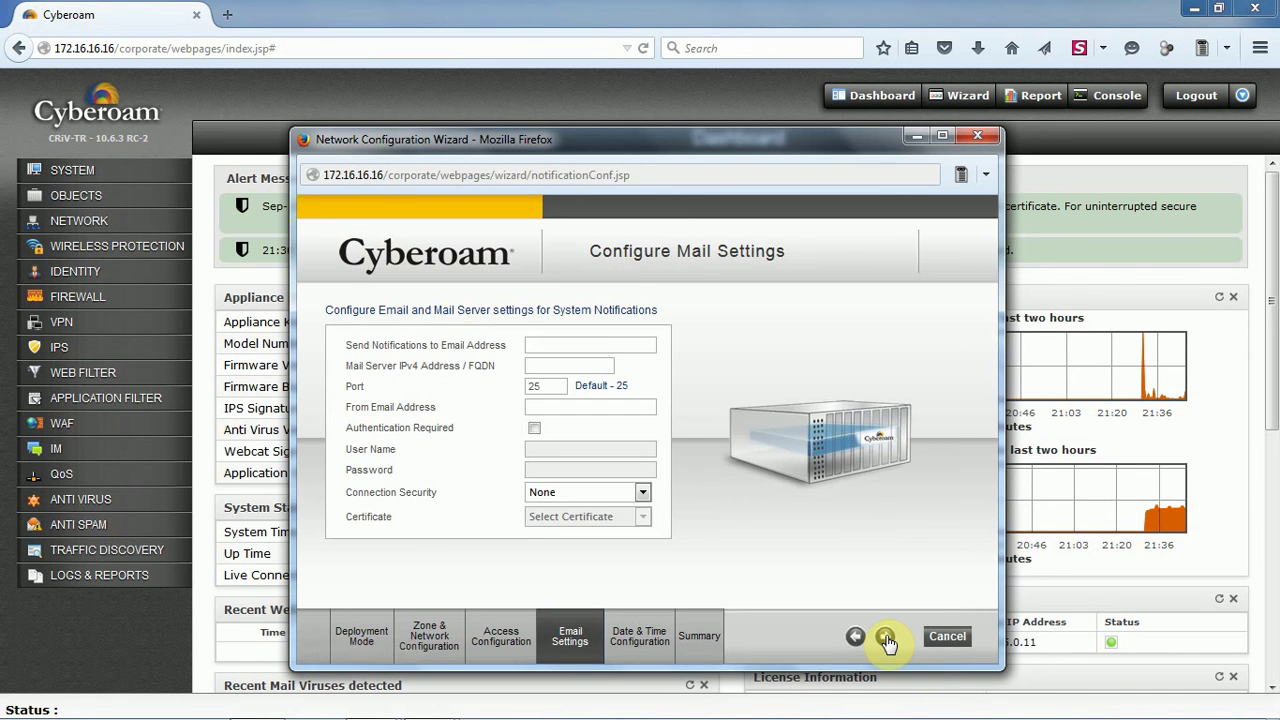
Enter notification and sender e-mail addresses with mail server pop.gmail.com, authentication off
left_click(545, 346)
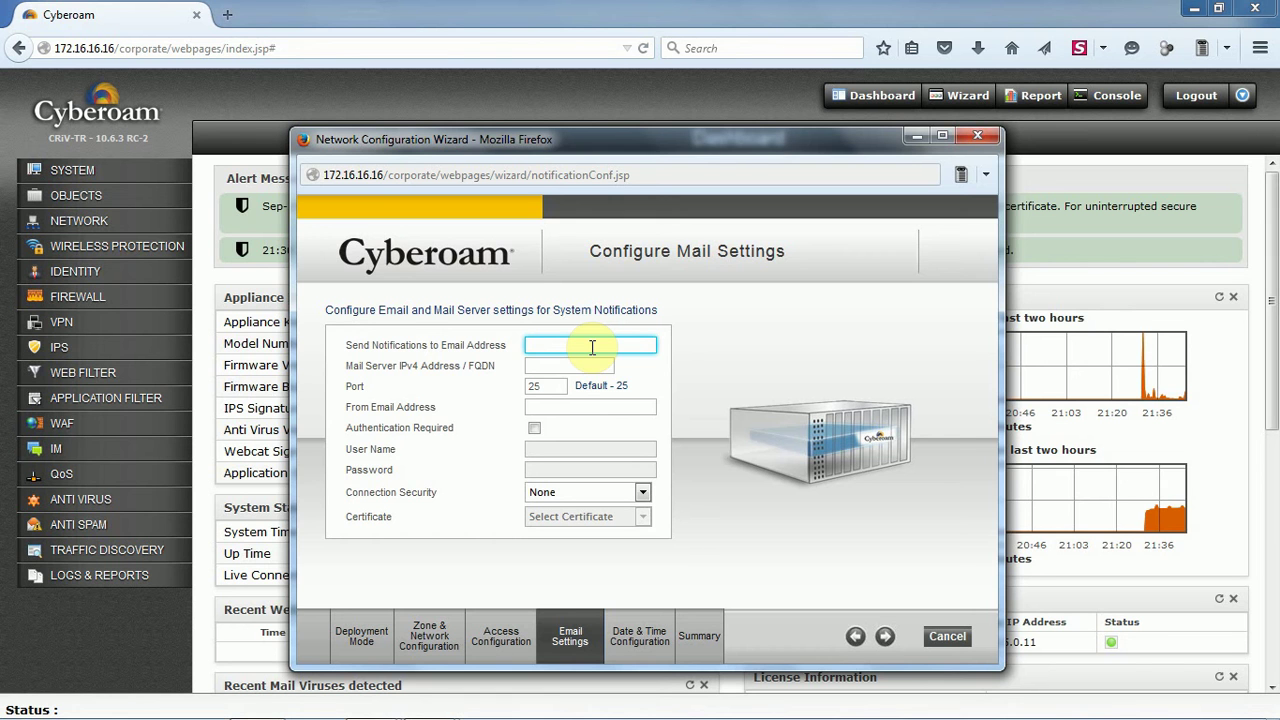
type("test")
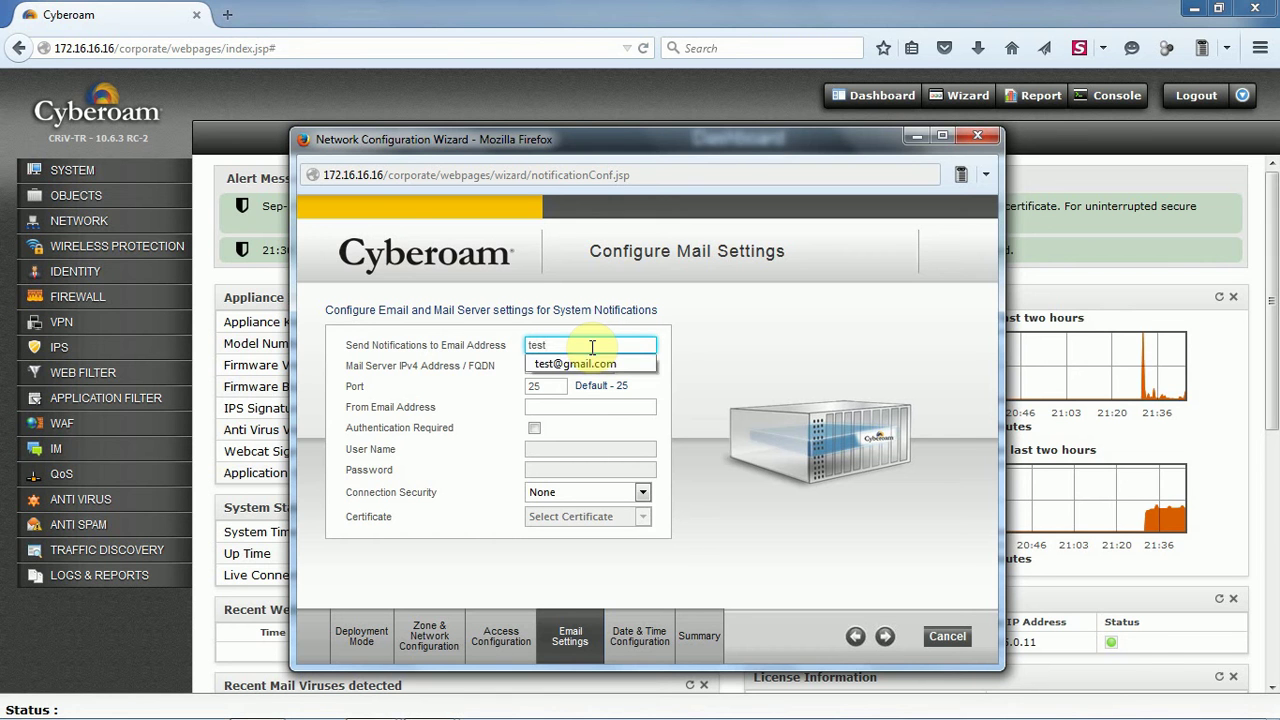
type("@123.com")
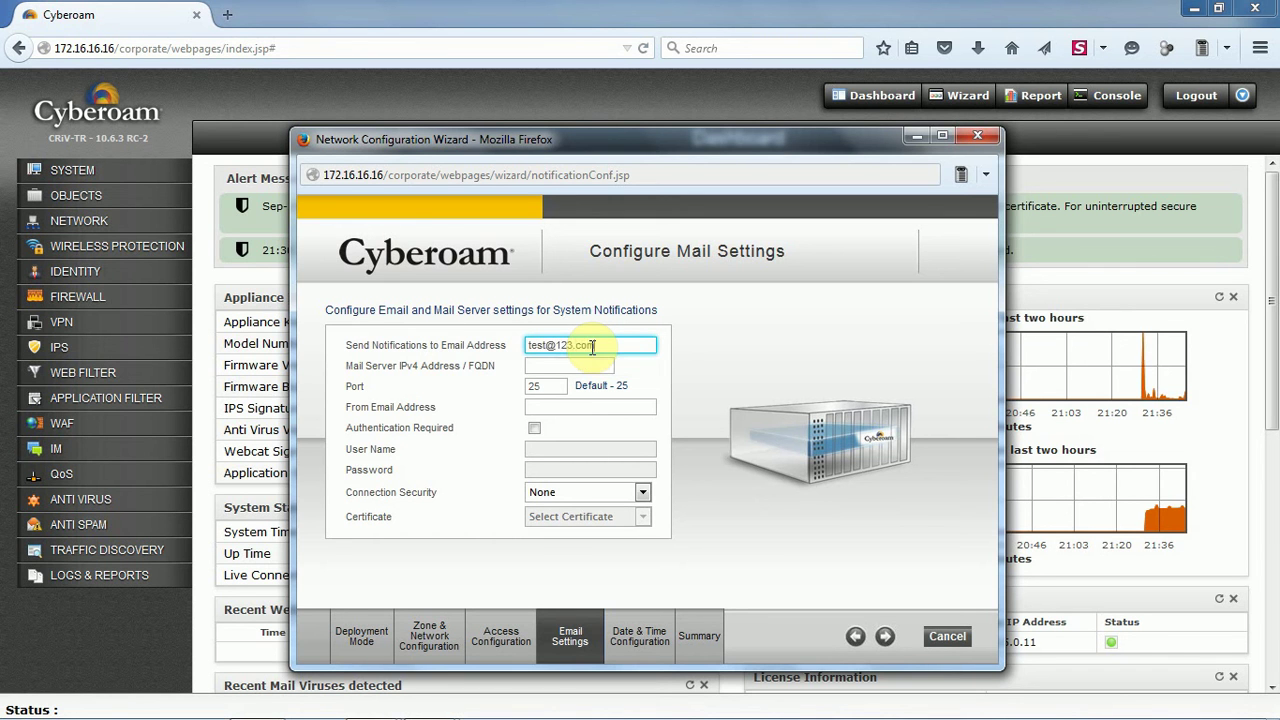
key("Tab")
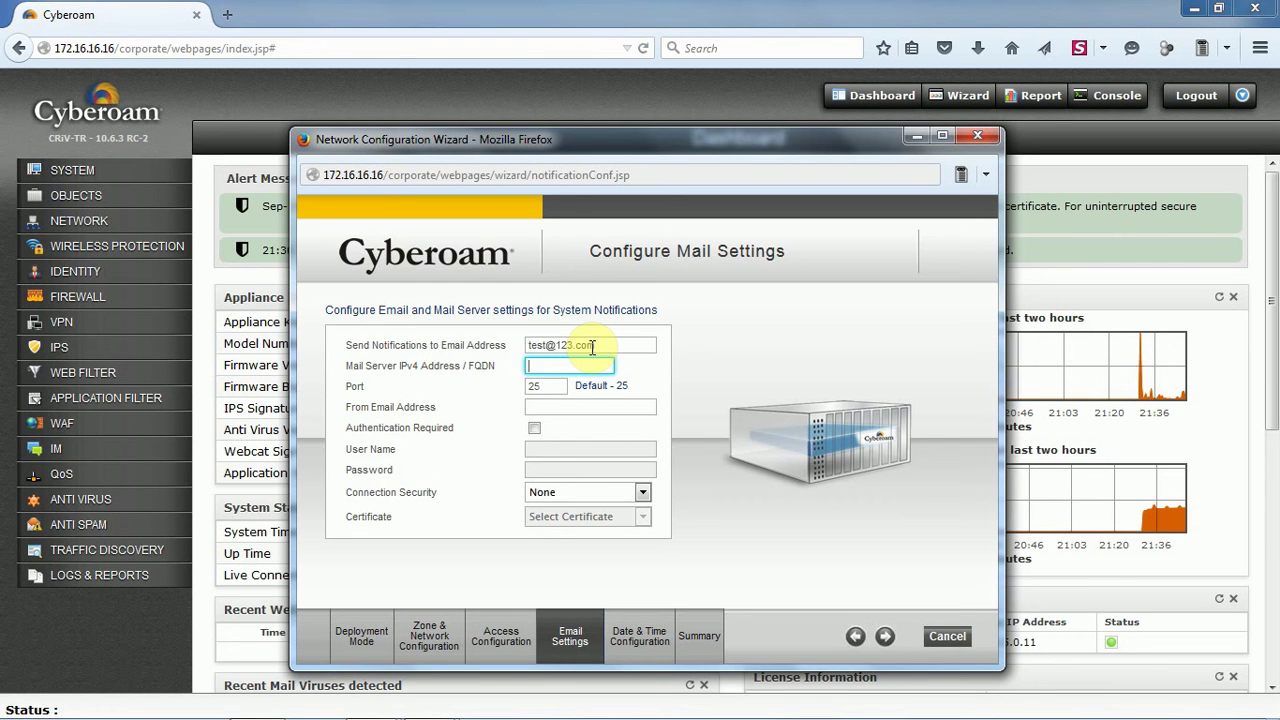
key("BackSpace")
key("BackSpace")
type("pop.gmail.com")
key("Tab")
key("Tab")
type("test")
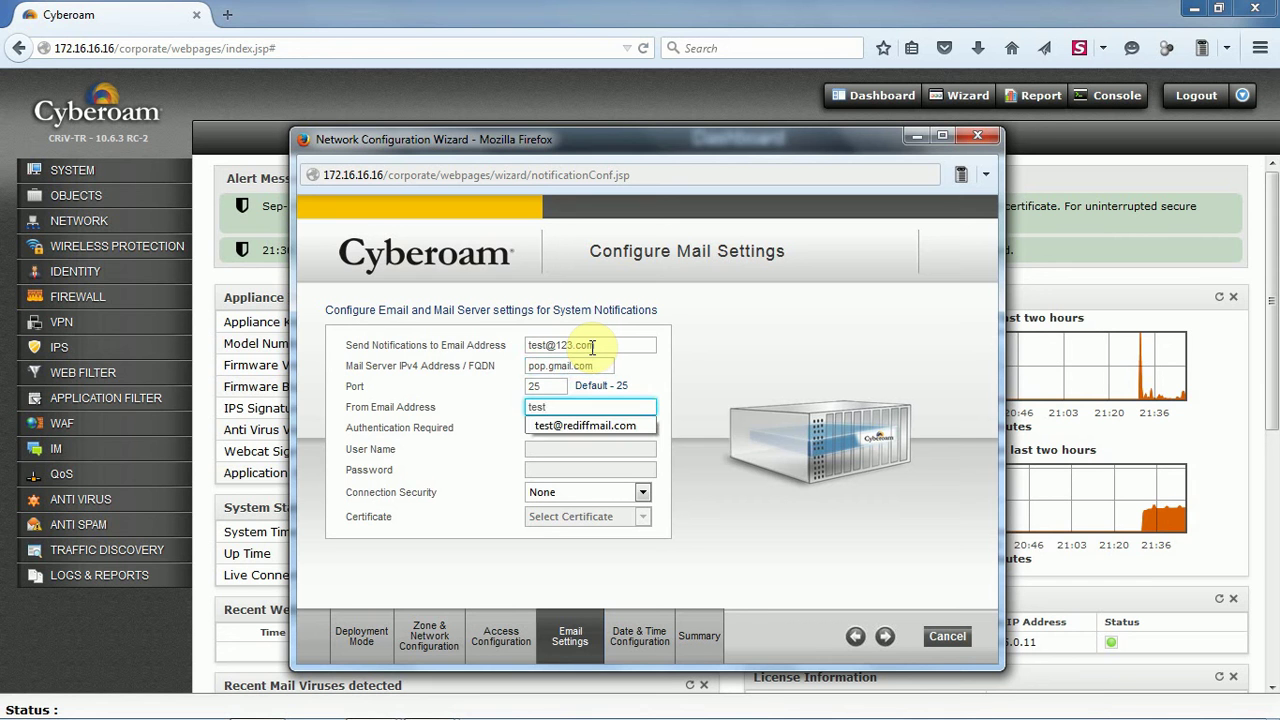
type("@123.com")
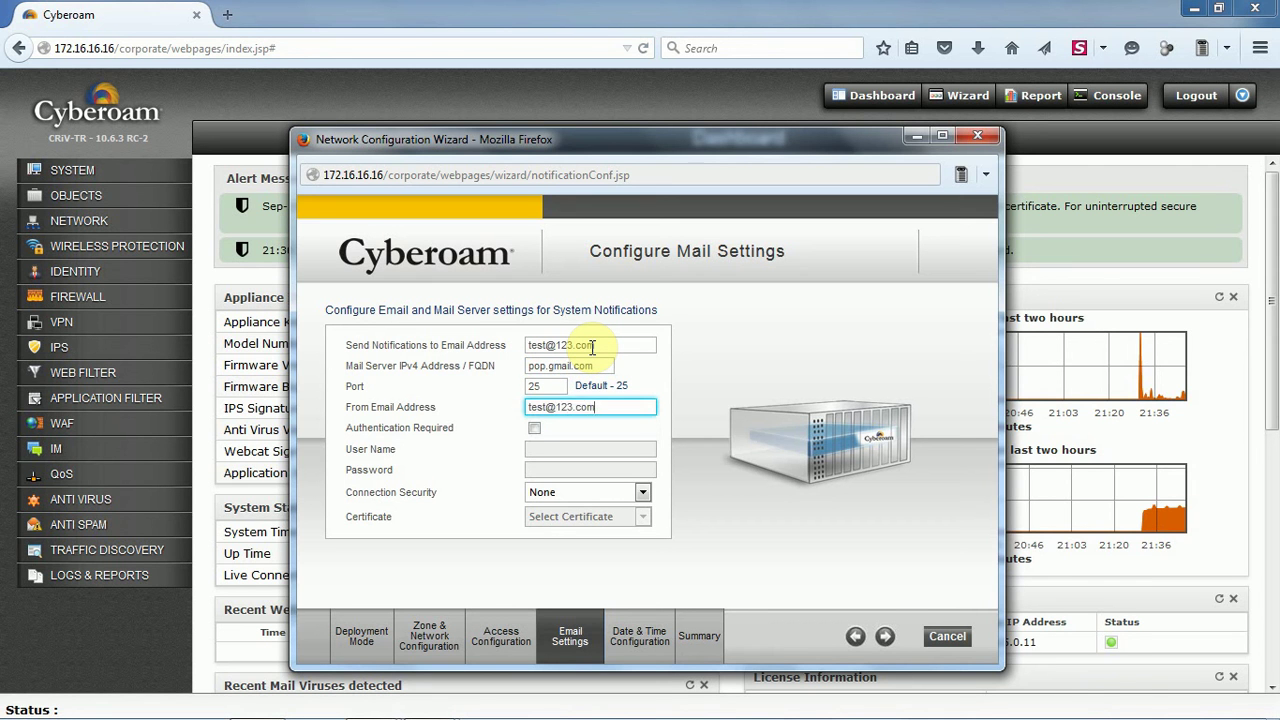
key("Tab")
key("space")
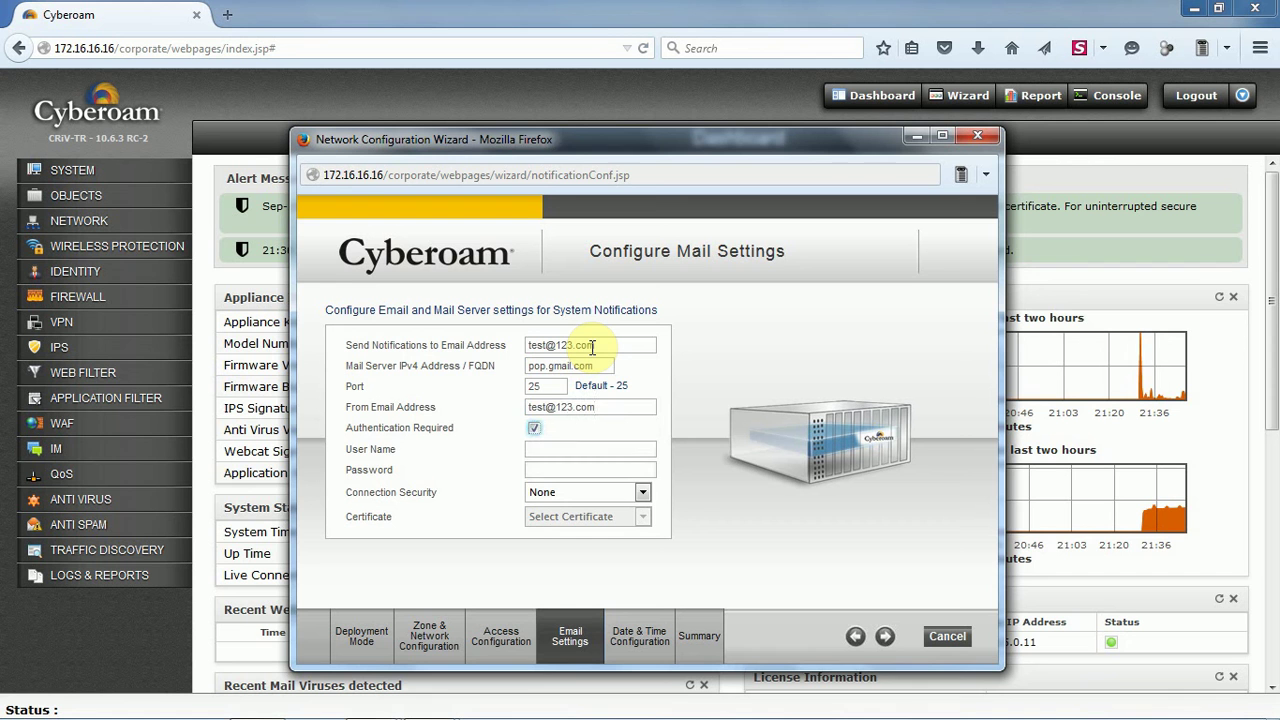
key("space")
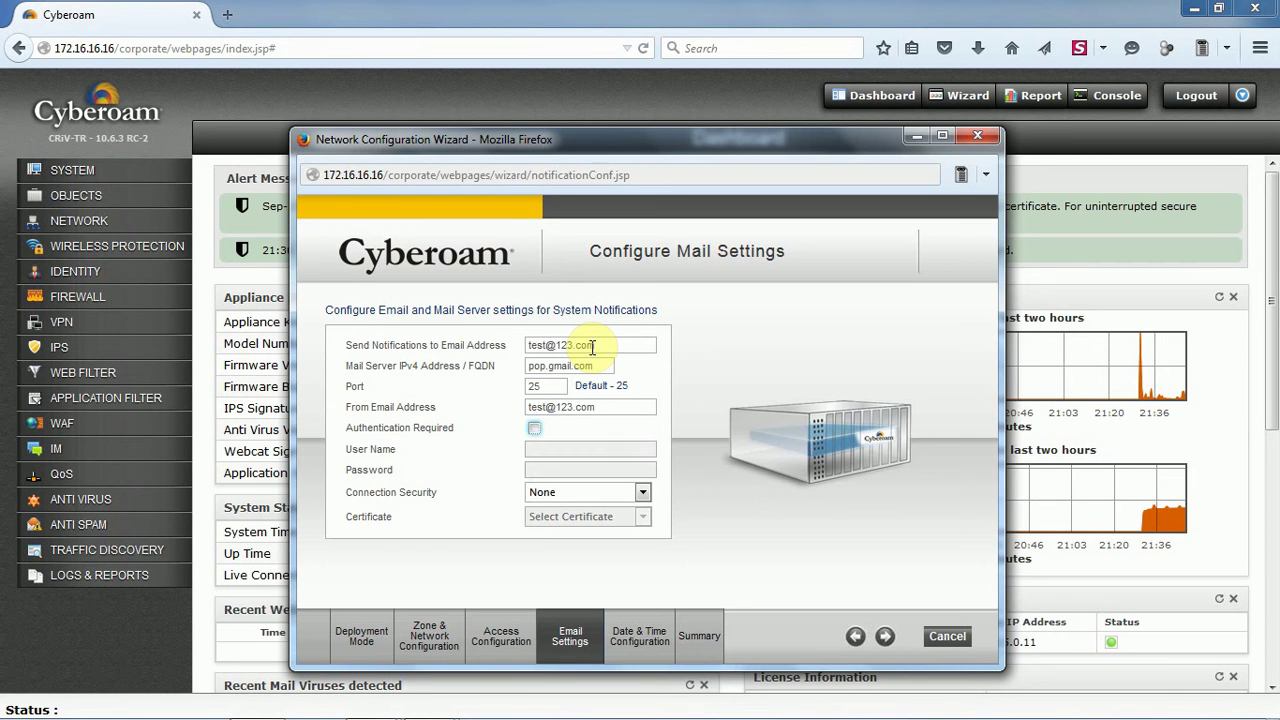
left_click(886, 638)
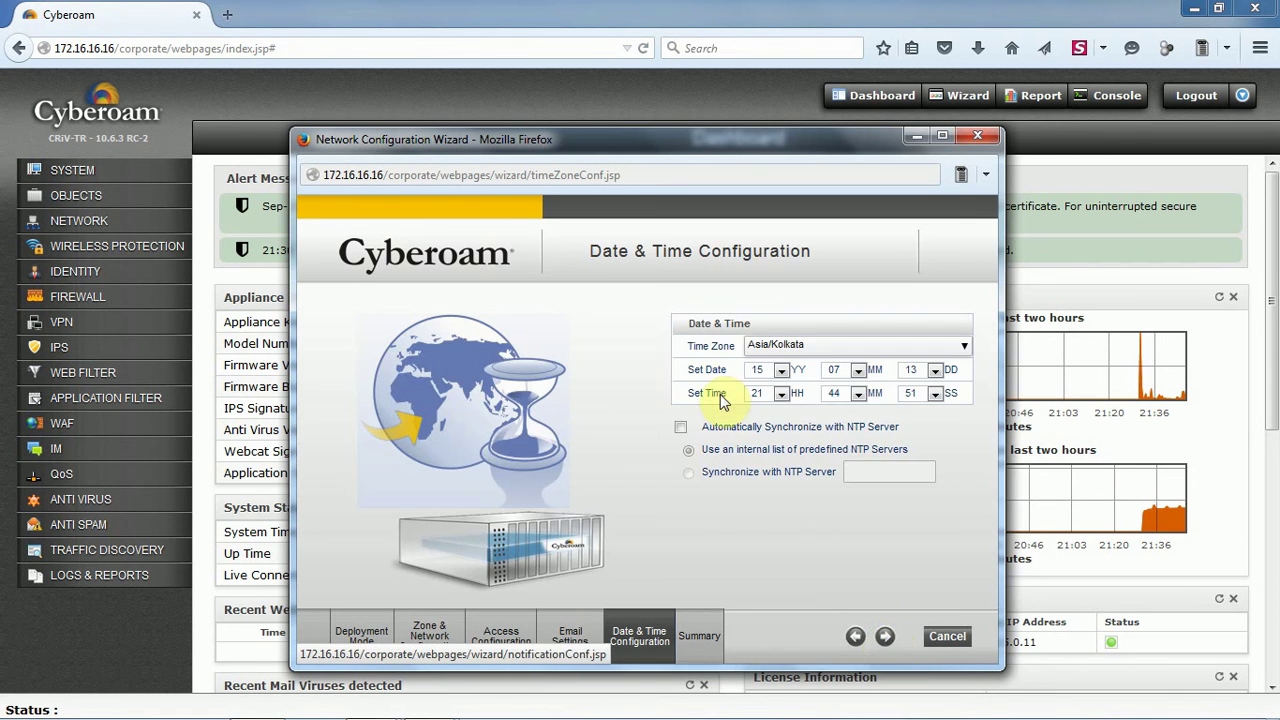
Enable automatic NTP clock synchronization using the predefined server list
left_click(680, 427)
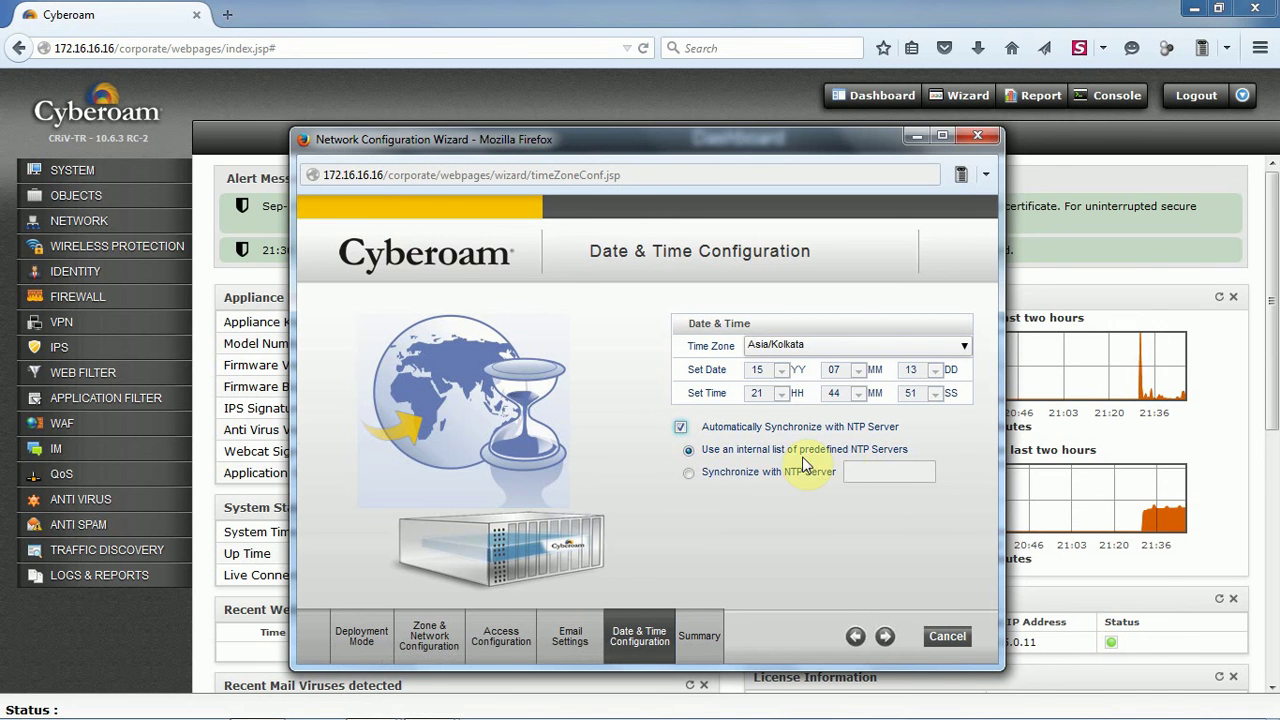
left_click(885, 637)
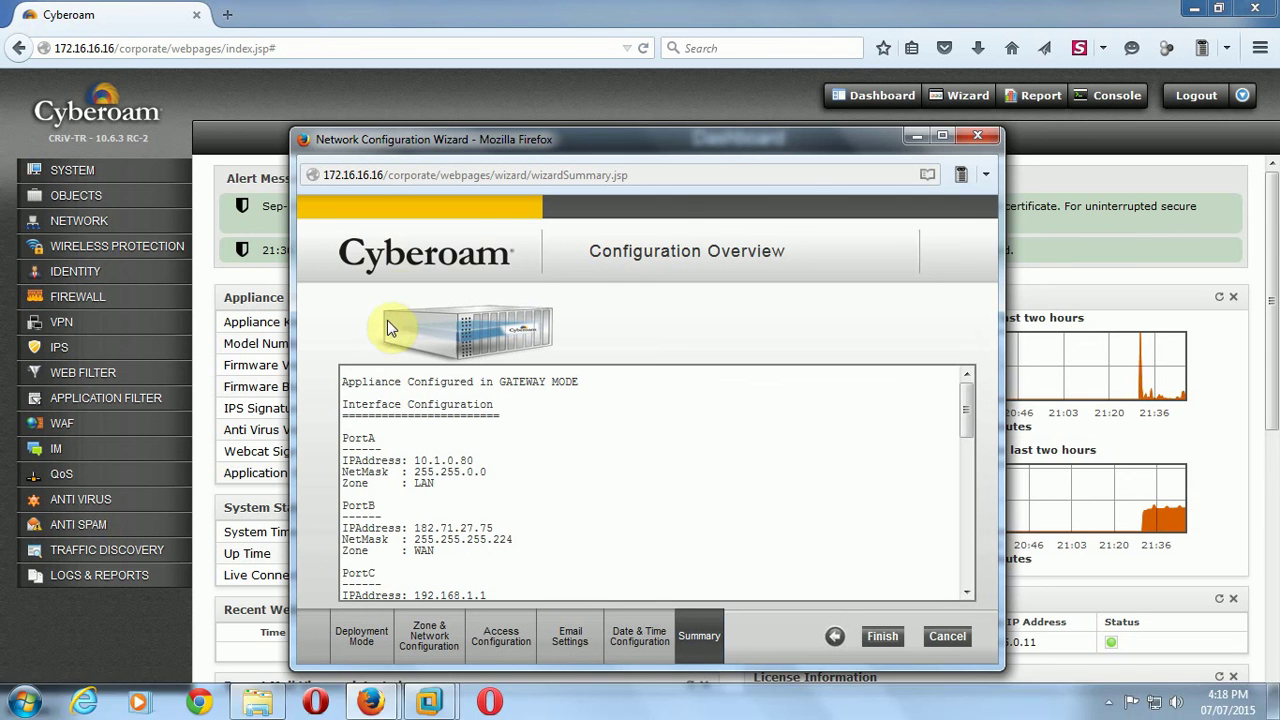
Review the summary's Gateway Mode and PortA LAN address entries while scrolling down
left_click_drag(343, 381, 588, 383)
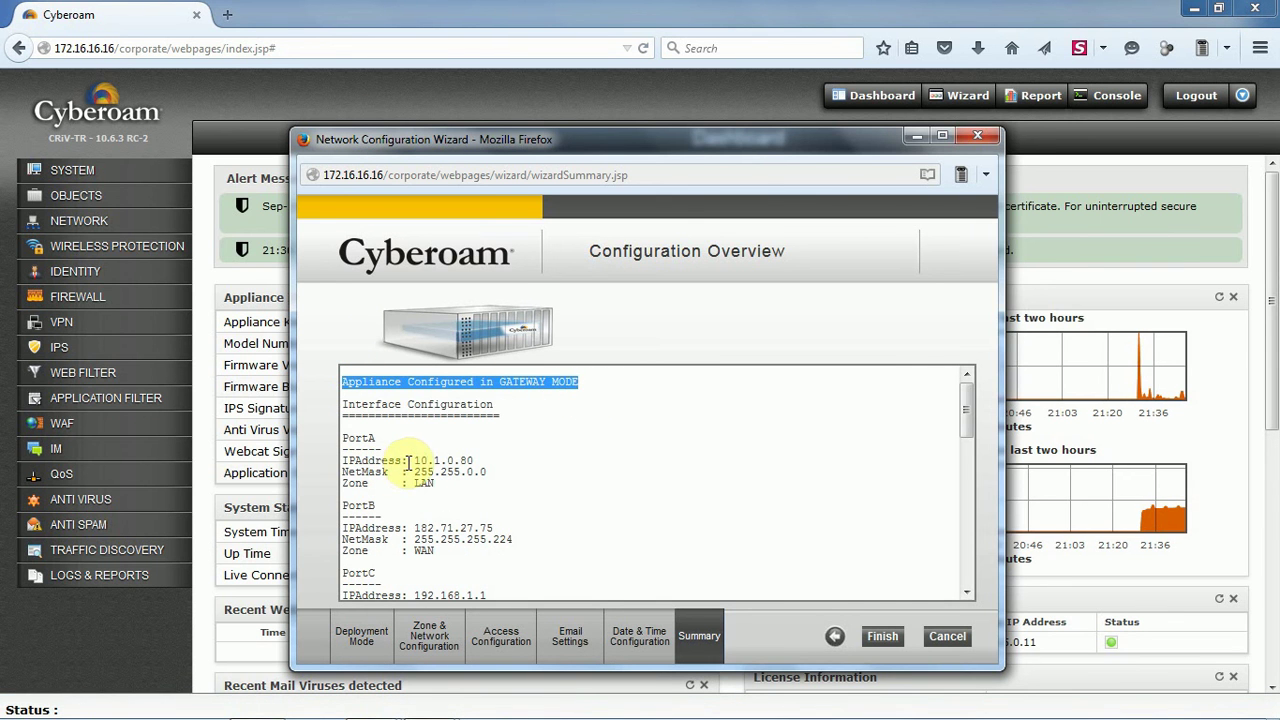
left_click_drag(410, 460, 497, 495)
left_click(480, 524)
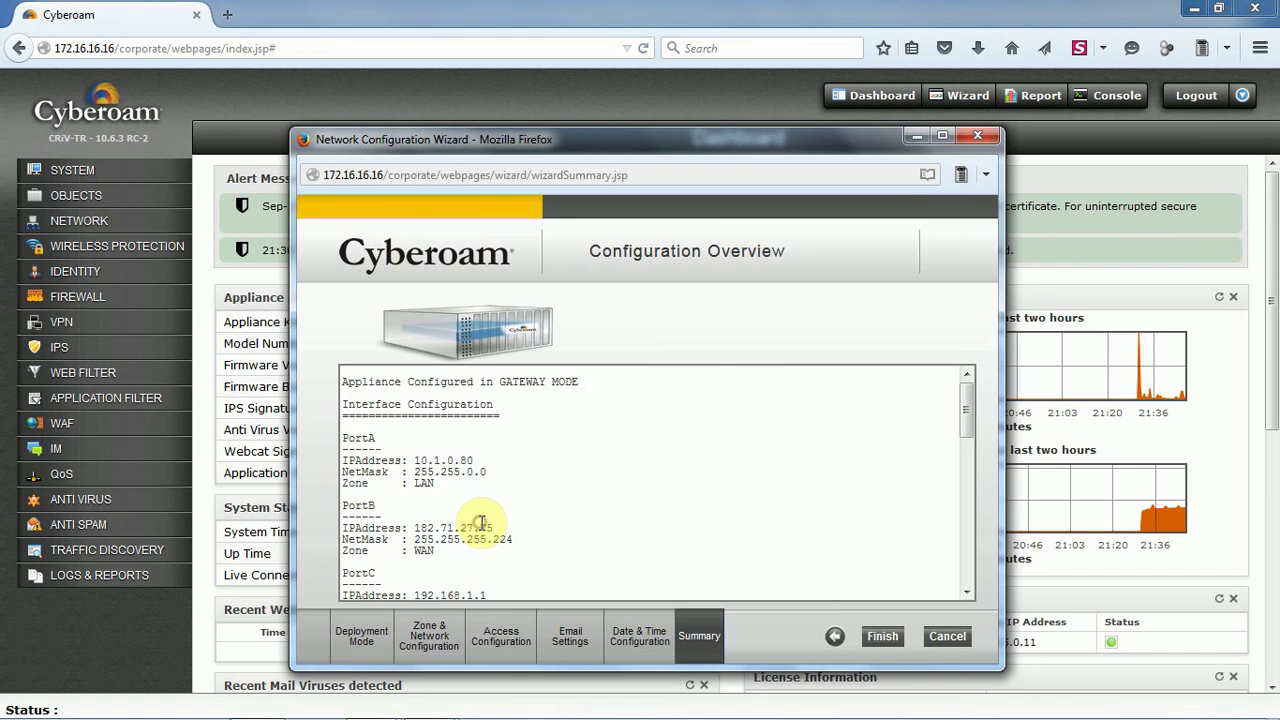
scroll(480, 524, "down", 1)
left_click_drag(410, 486, 528, 508)
scroll(528, 506, "down", 2)
left_click_drag(414, 469, 536, 484)
scroll(497, 502, "down", 1)
scroll(494, 495, "down", 2)
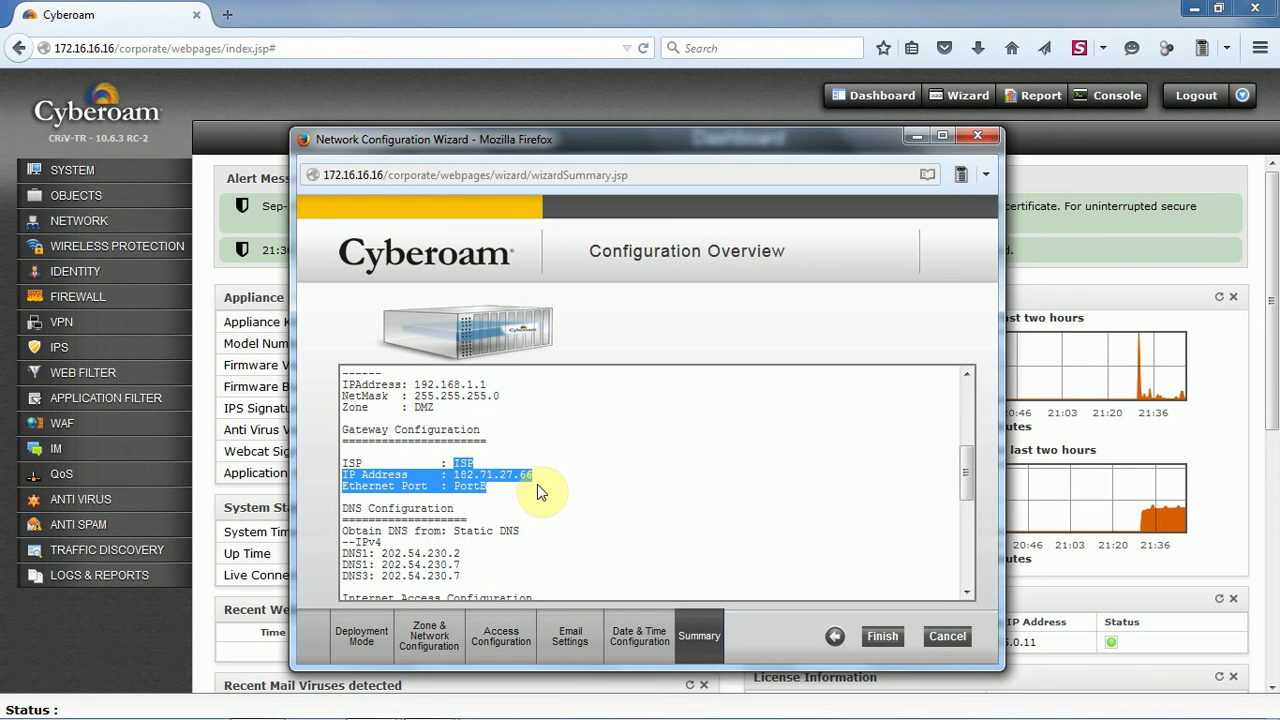
scroll(483, 508, "down", 2)
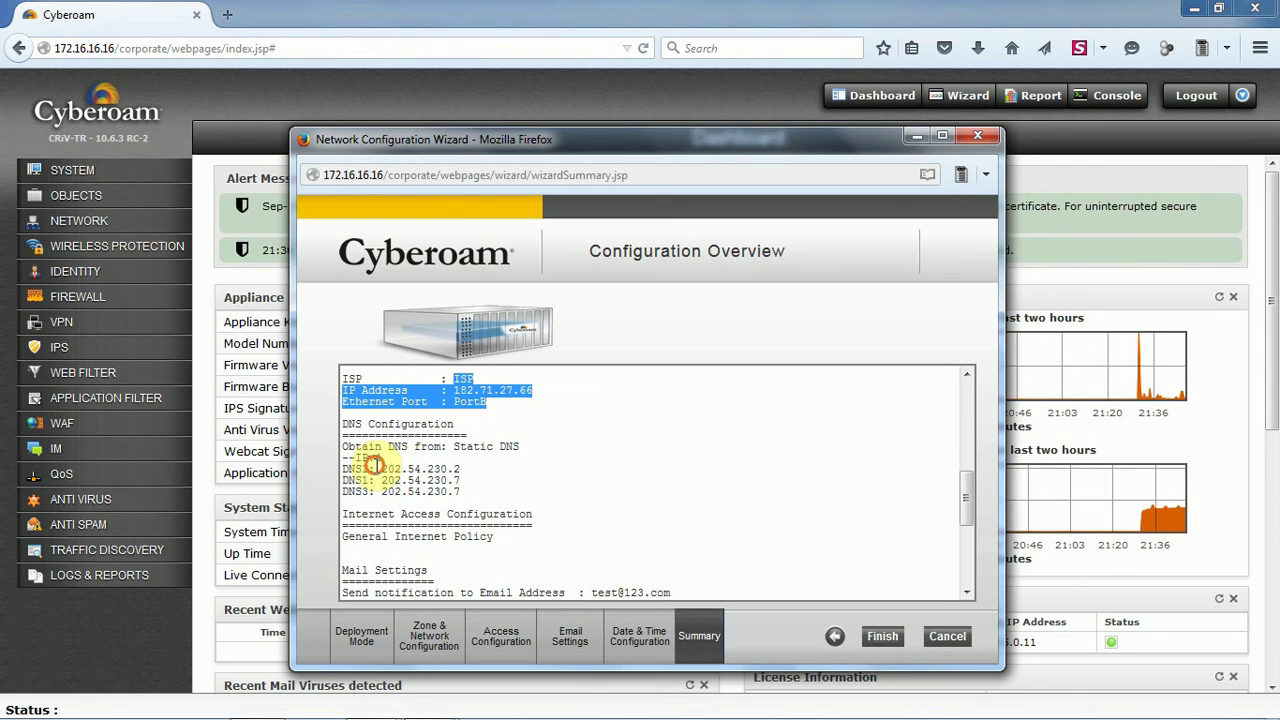
Check the Asia/Kolkata time zone and NTP sync lines, then finish the wizard
left_click_drag(378, 468, 515, 488)
scroll(520, 489, "down", 2)
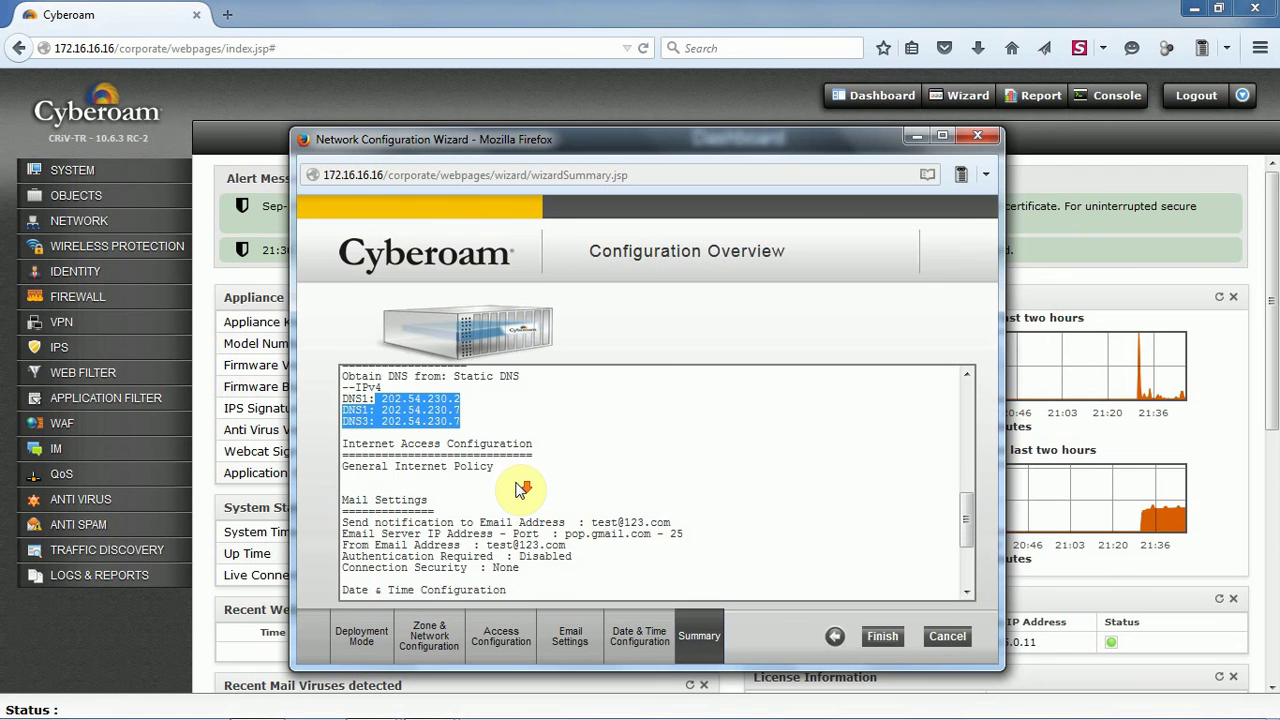
scroll(520, 489, "down", 1)
left_click_drag(342, 452, 492, 454)
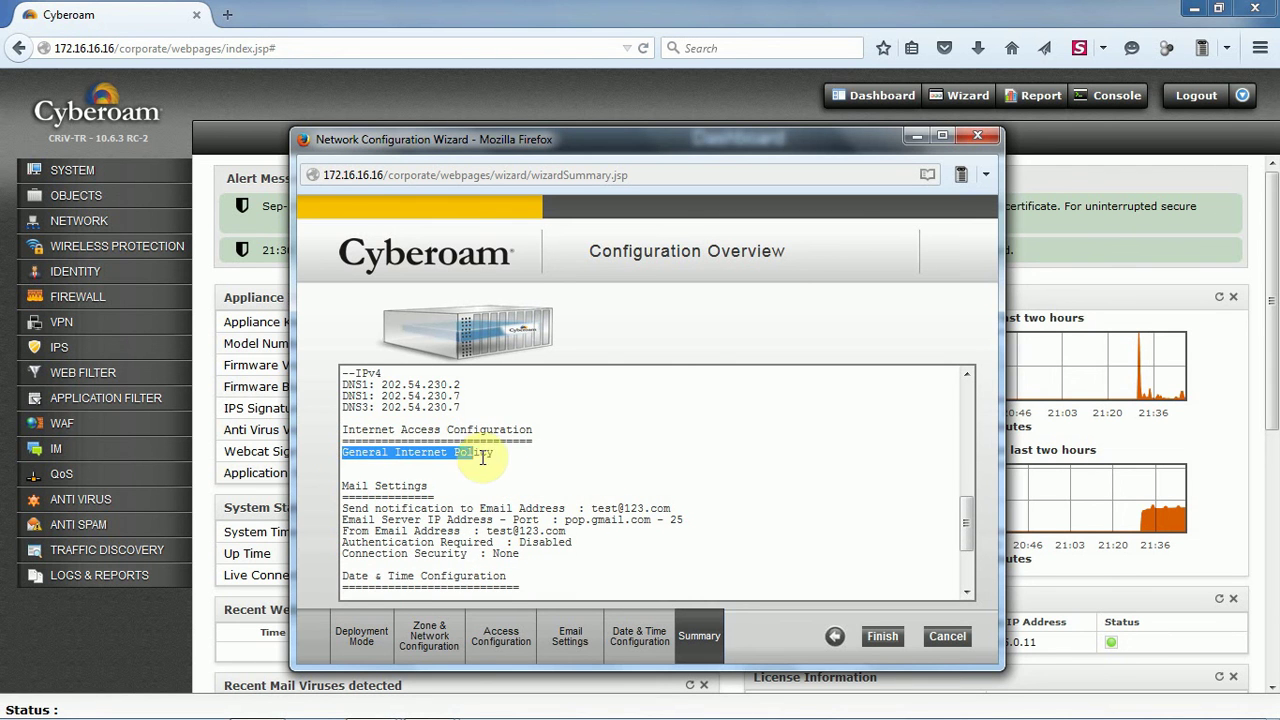
scroll(480, 495, "down", 1)
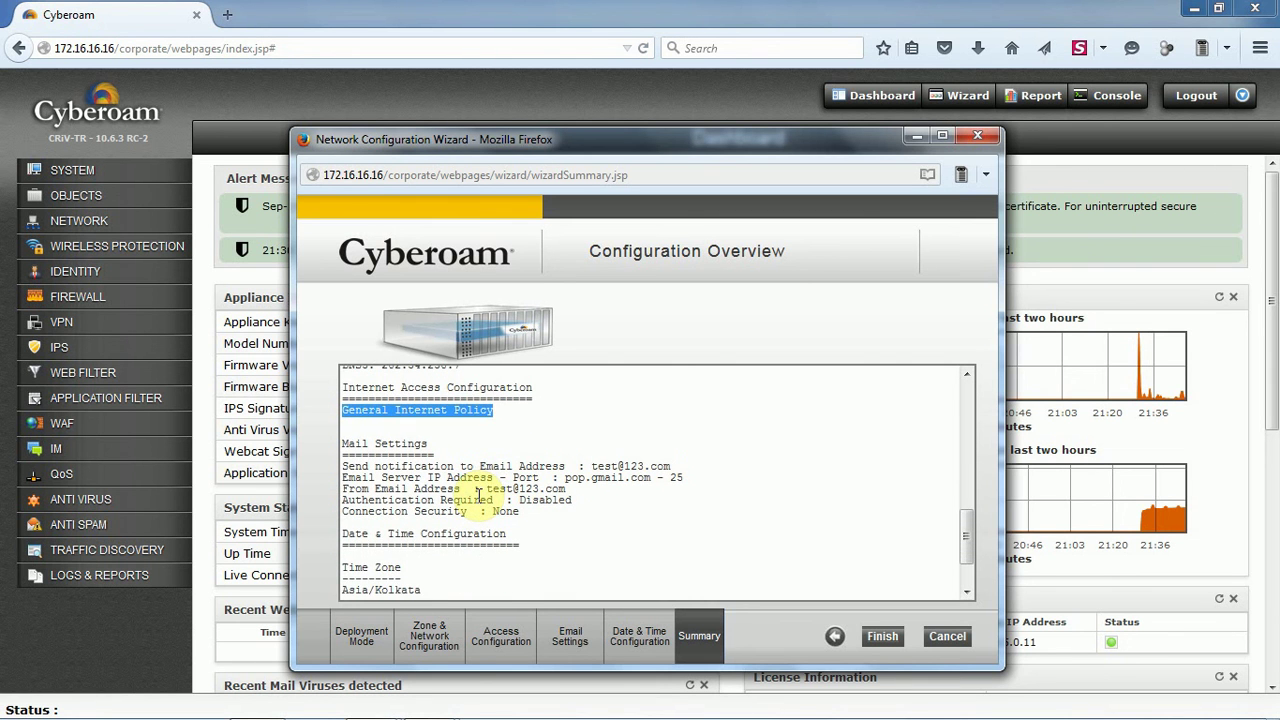
scroll(491, 531, "down", 2)
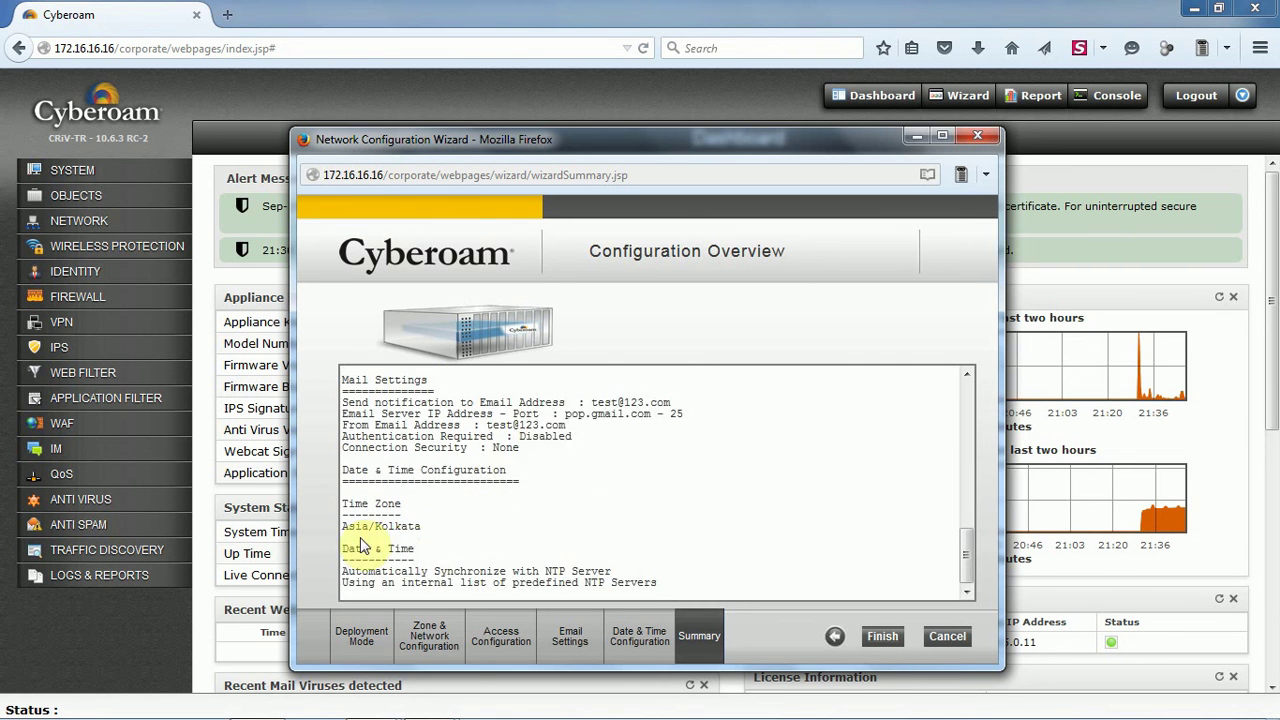
left_click_drag(343, 526, 422, 527)
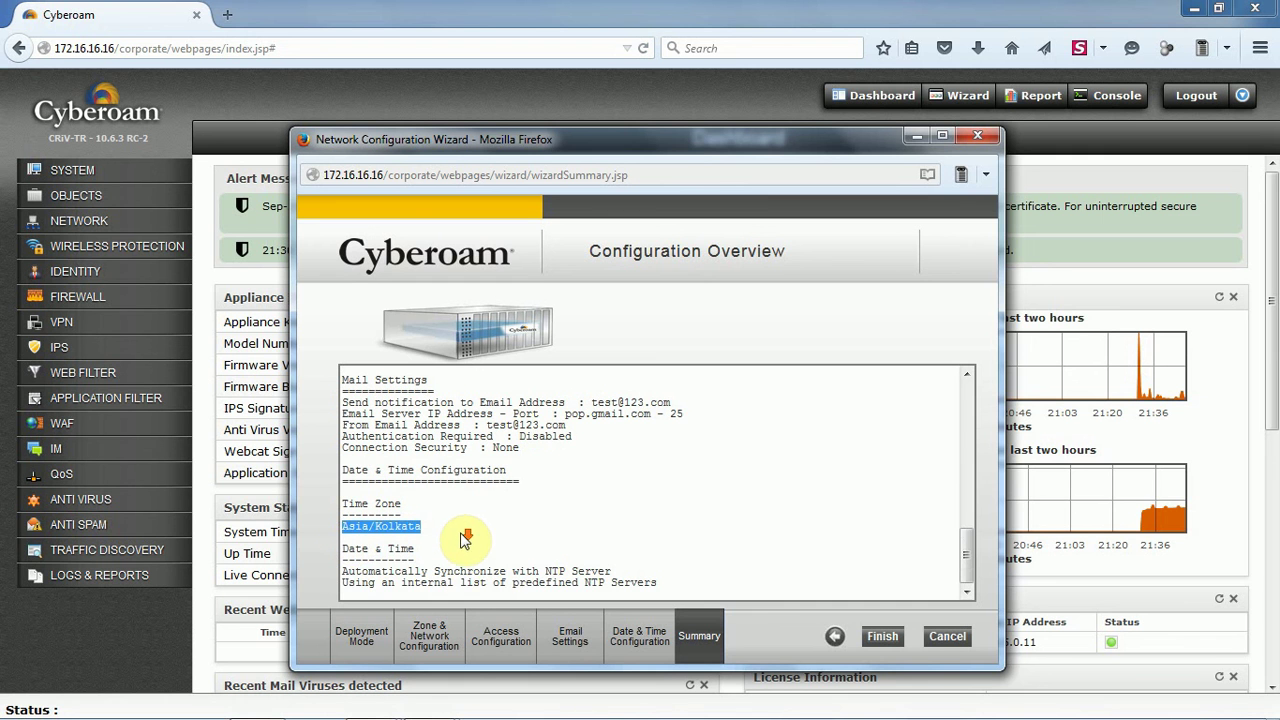
left_click_drag(342, 571, 750, 572)
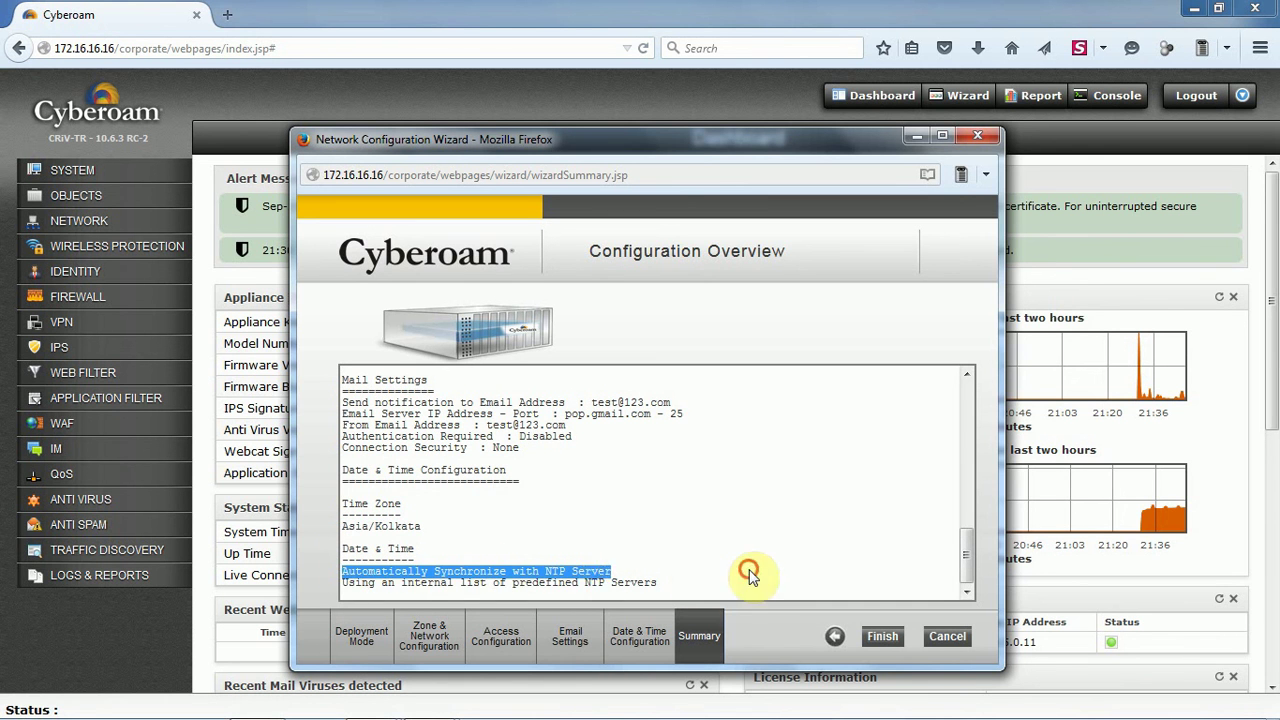
left_click(750, 572)
left_click(884, 637)
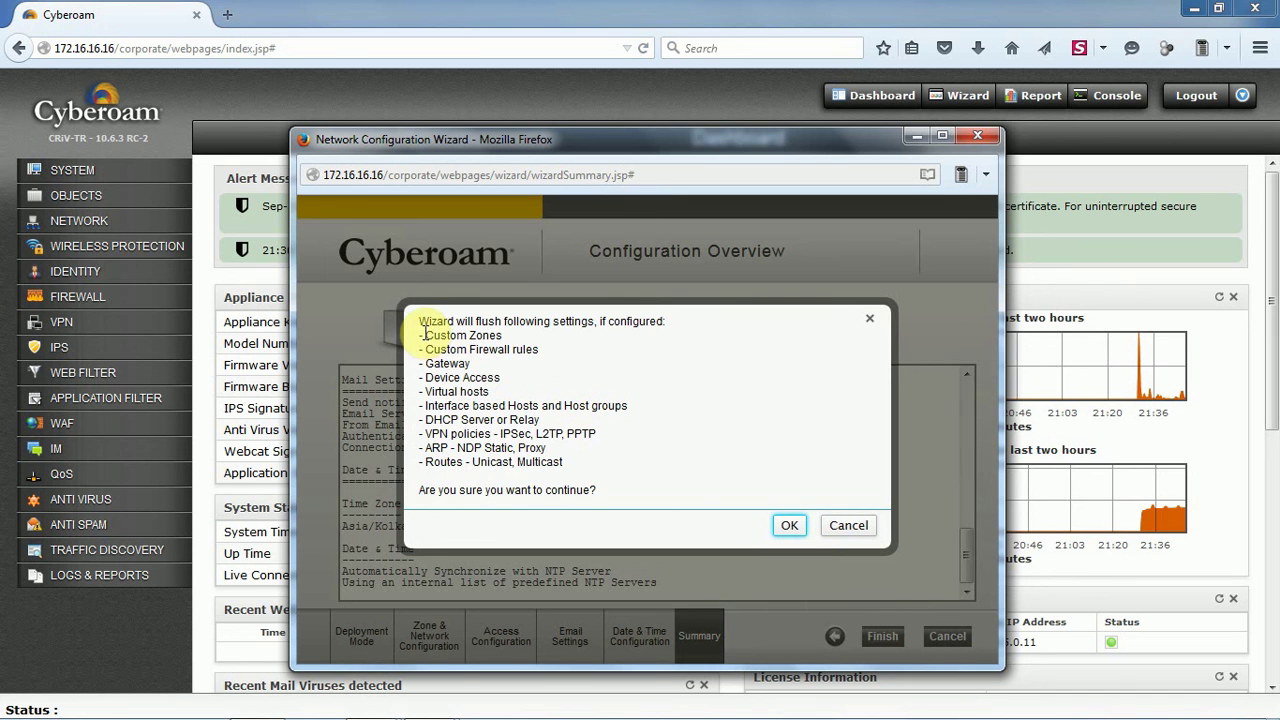
Review the settings to be flushed, from Custom Zones to ARP-NDP entries, and confirm with OK
left_click_drag(419, 321, 665, 322)
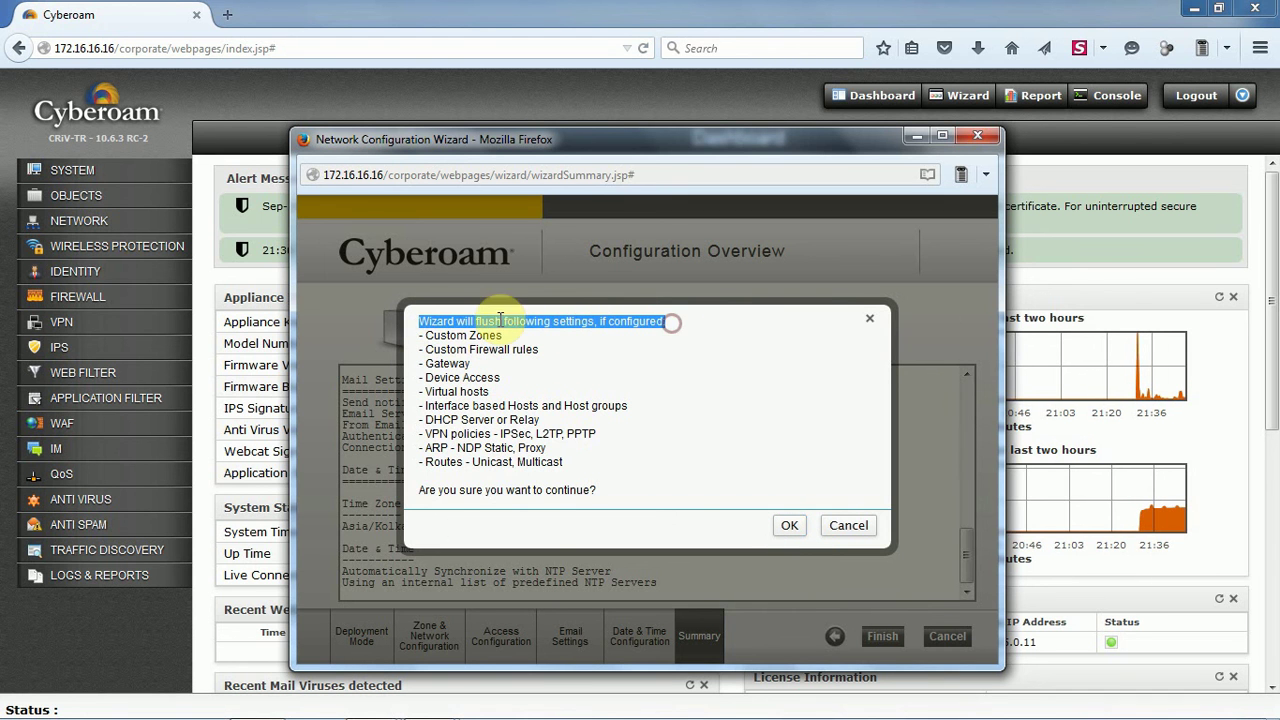
left_click_drag(425, 335, 540, 349)
left_click_drag(426, 364, 496, 378)
left_click_drag(418, 392, 624, 409)
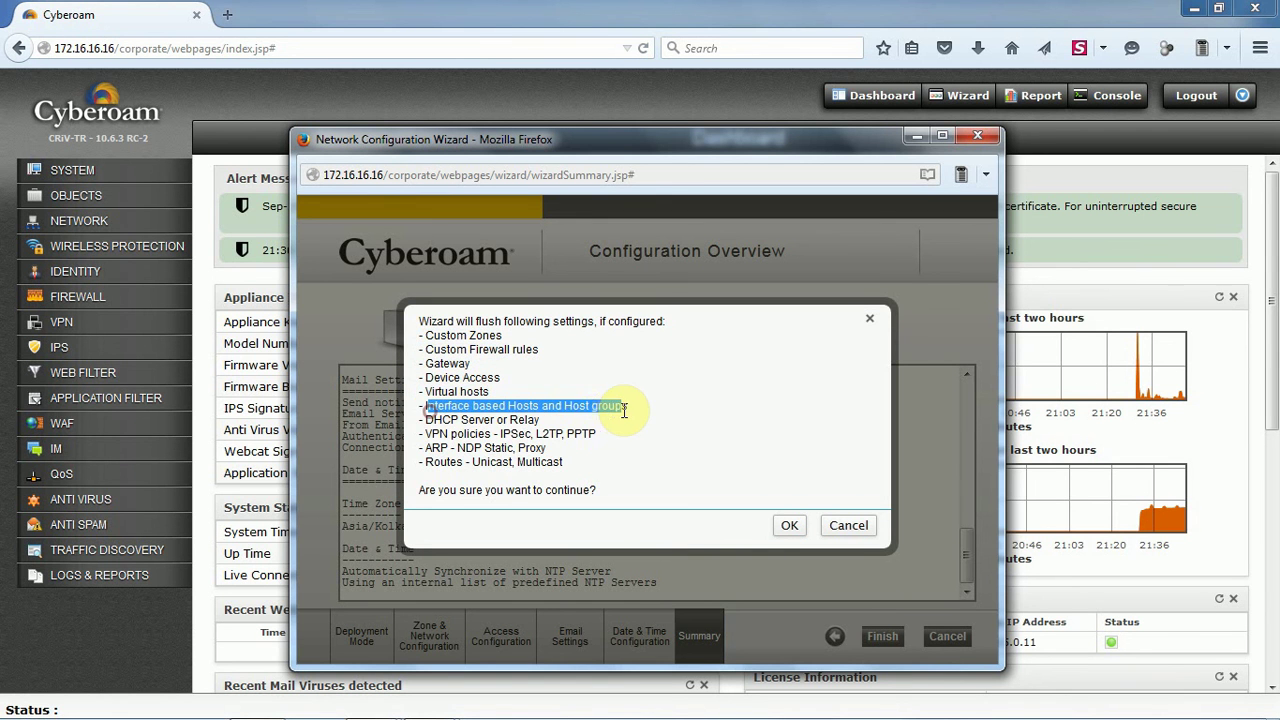
left_click_drag(420, 420, 540, 420)
left_click_drag(432, 434, 601, 444)
left_click_drag(425, 448, 552, 462)
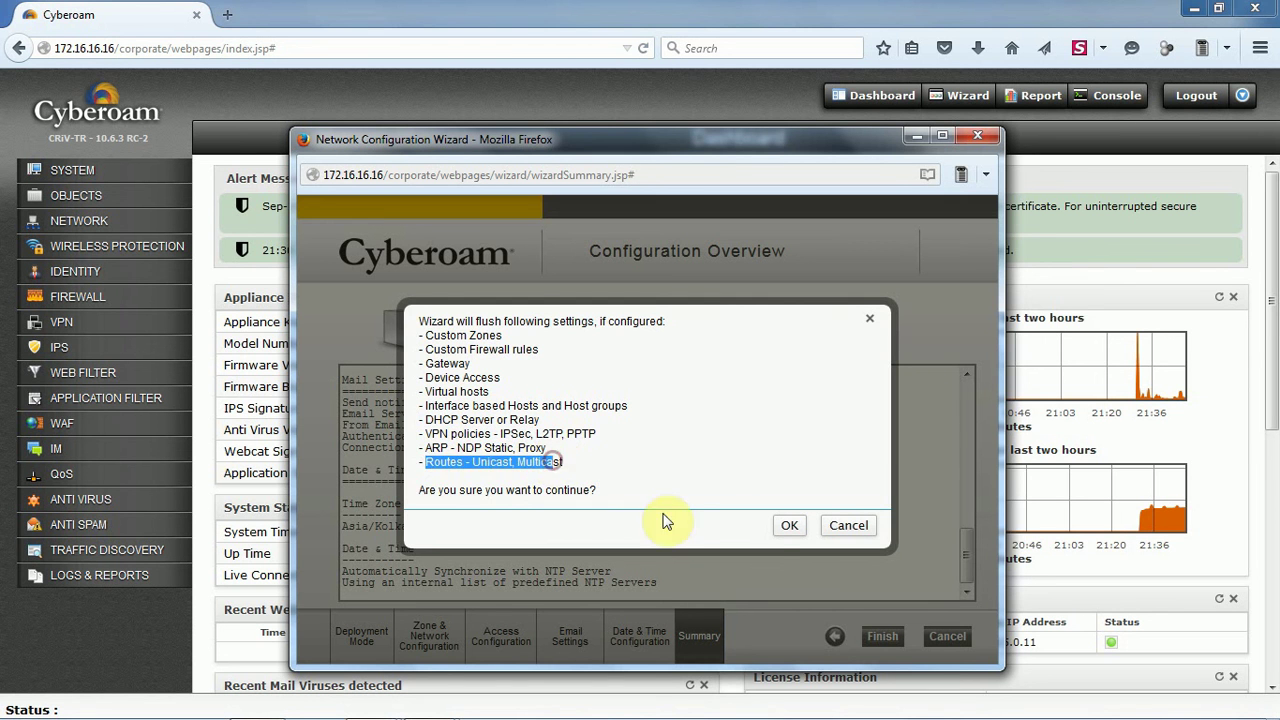
left_click(788, 527)
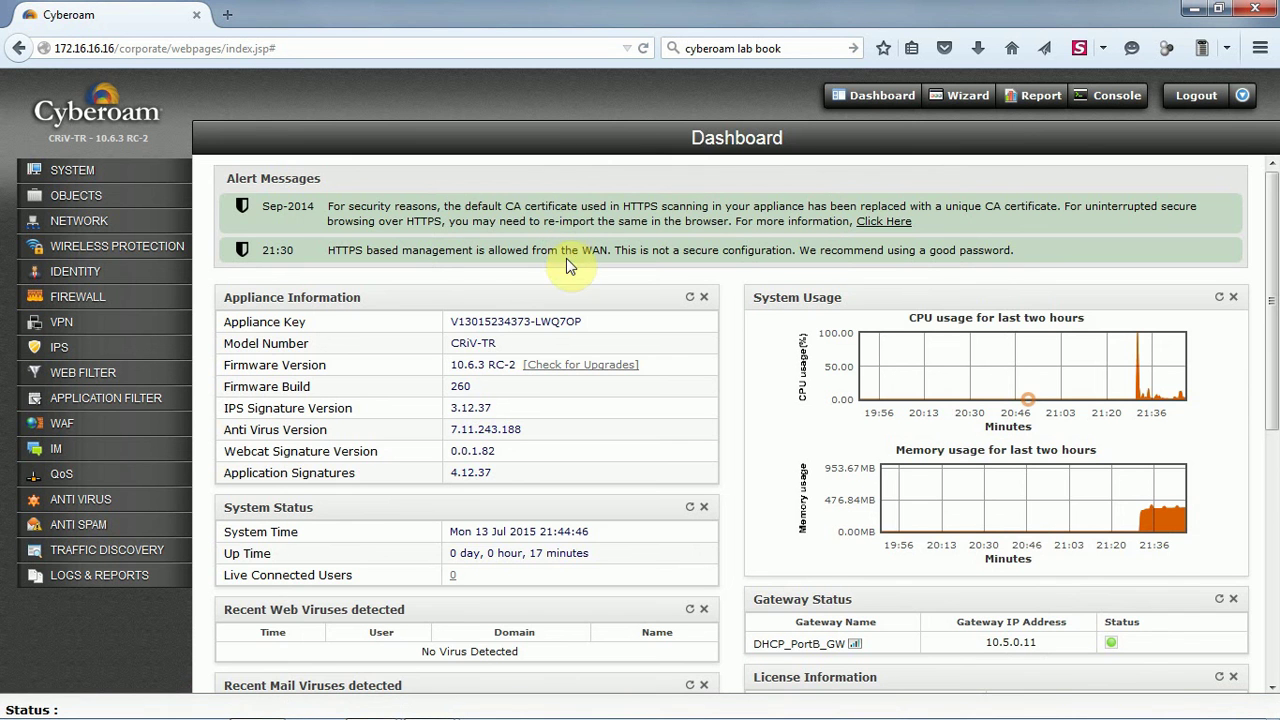
scroll(566, 258, "down", 3)
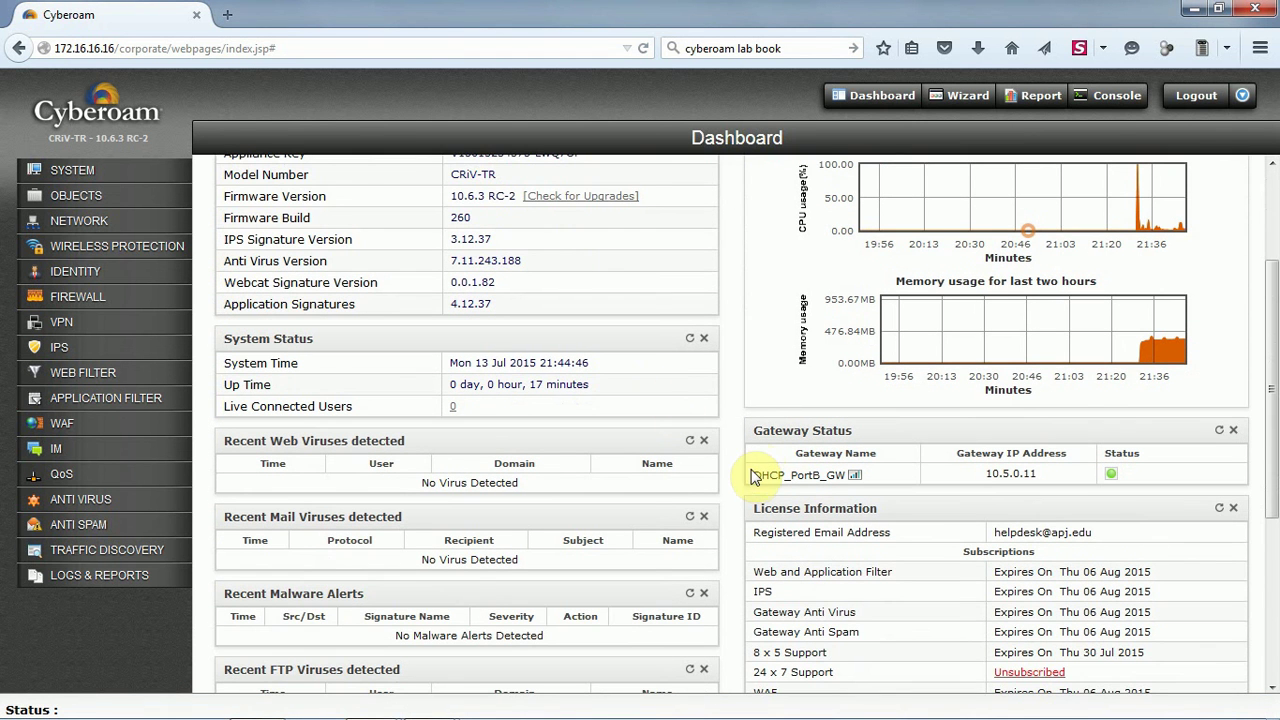
left_click(643, 48)
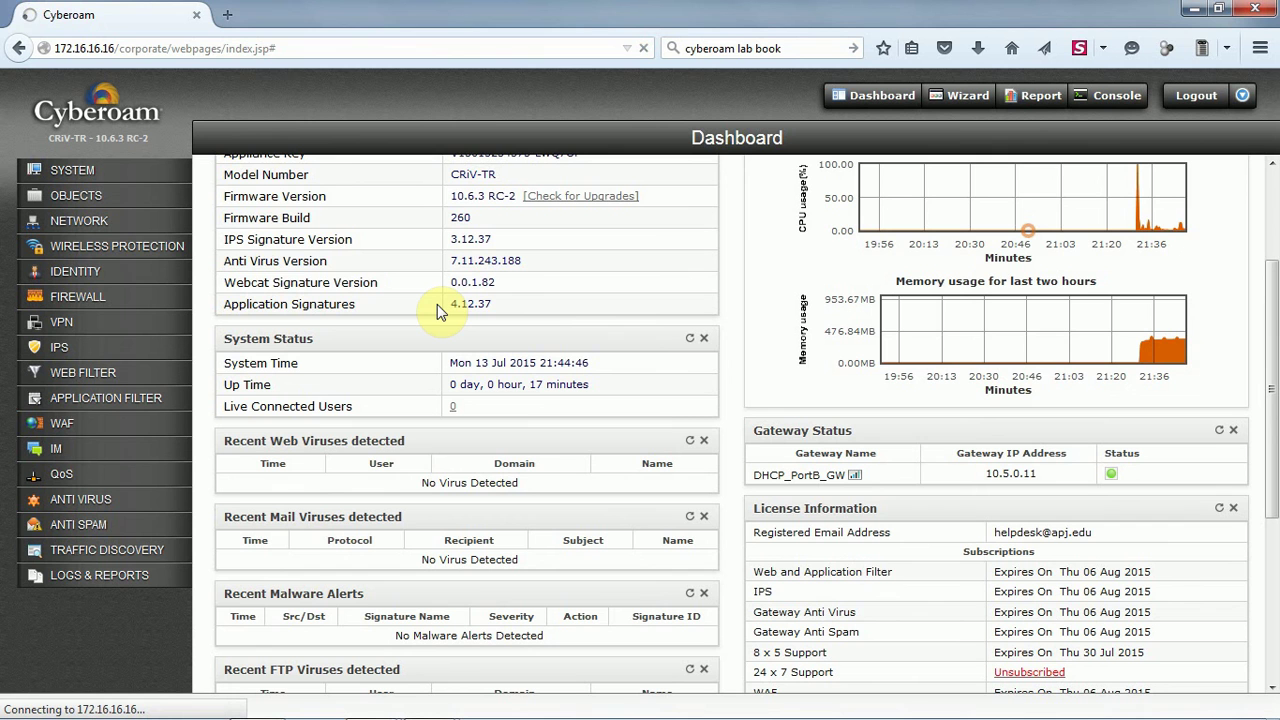
left_click(290, 48)
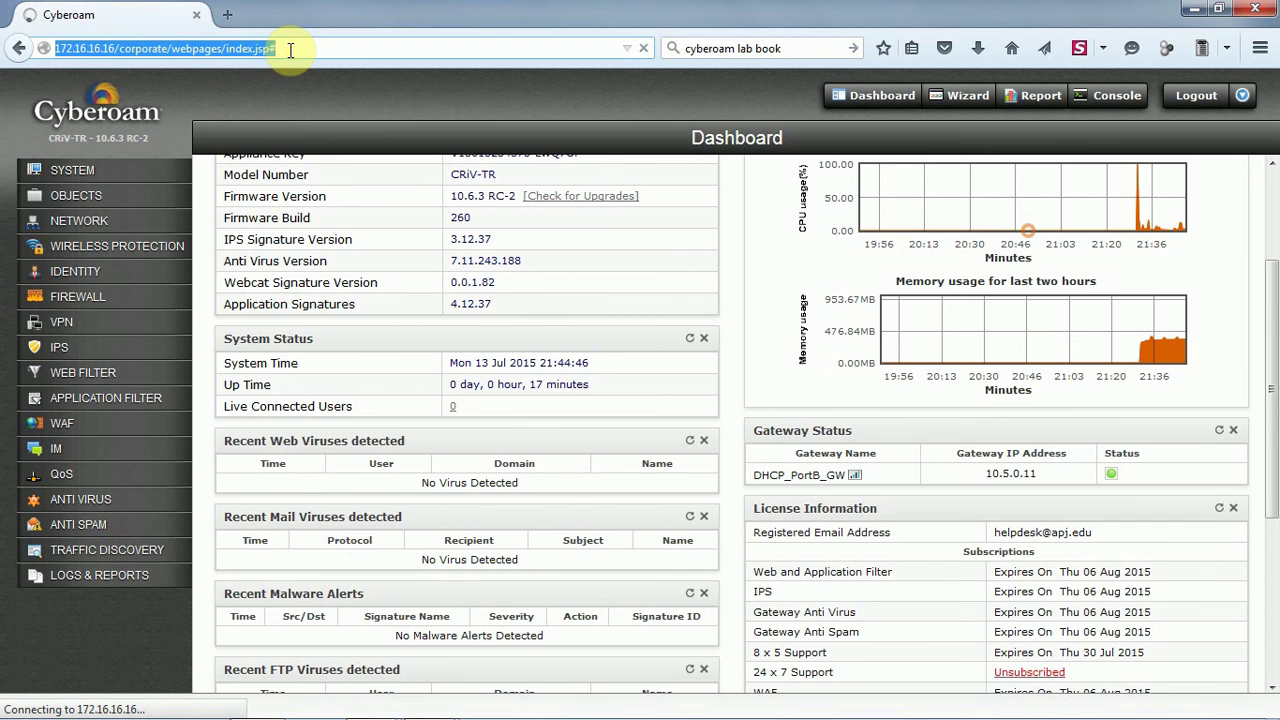
left_click(228, 16)
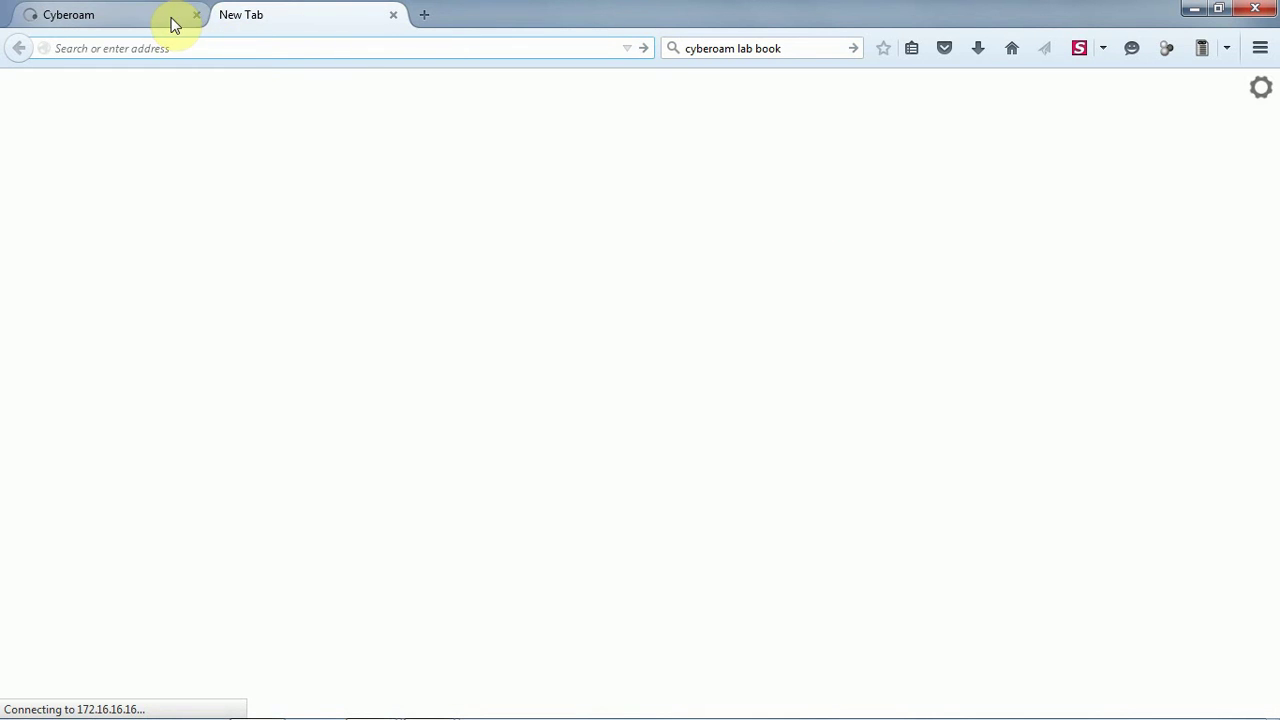
Close the old console tab and go to the appliance at 10.1.0.80
left_click(196, 16)
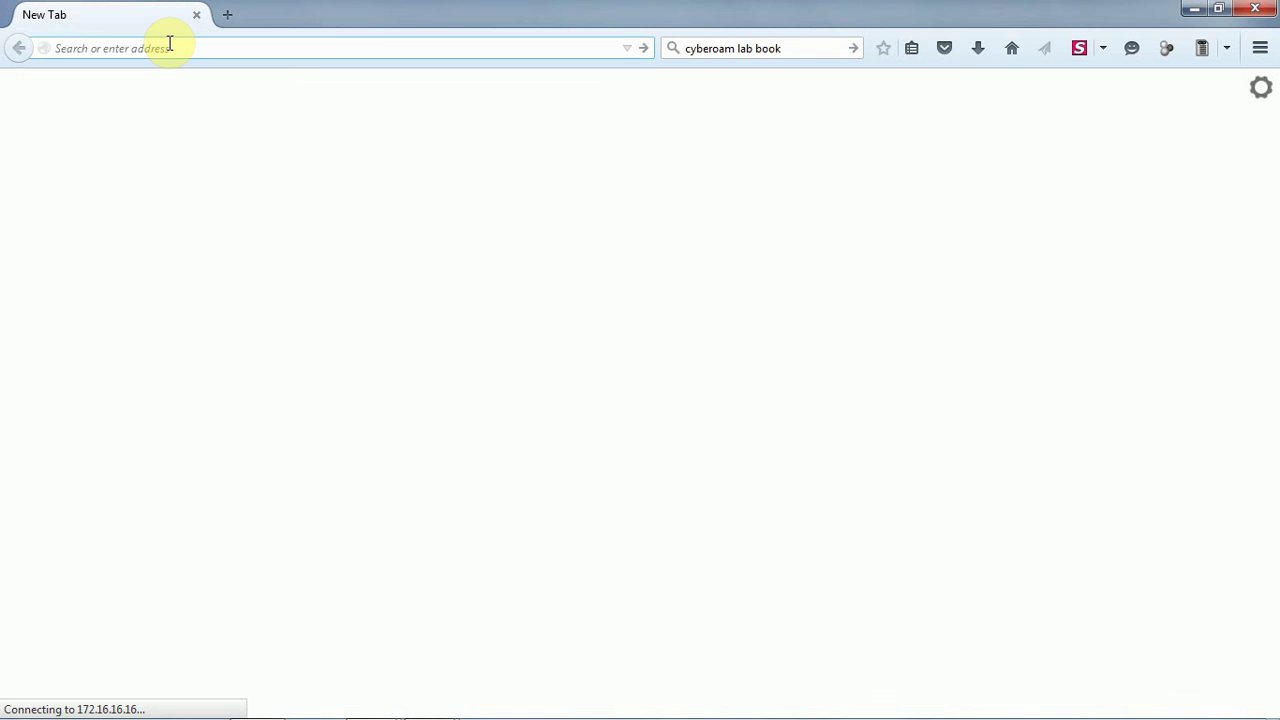
type("10.1.0.80")
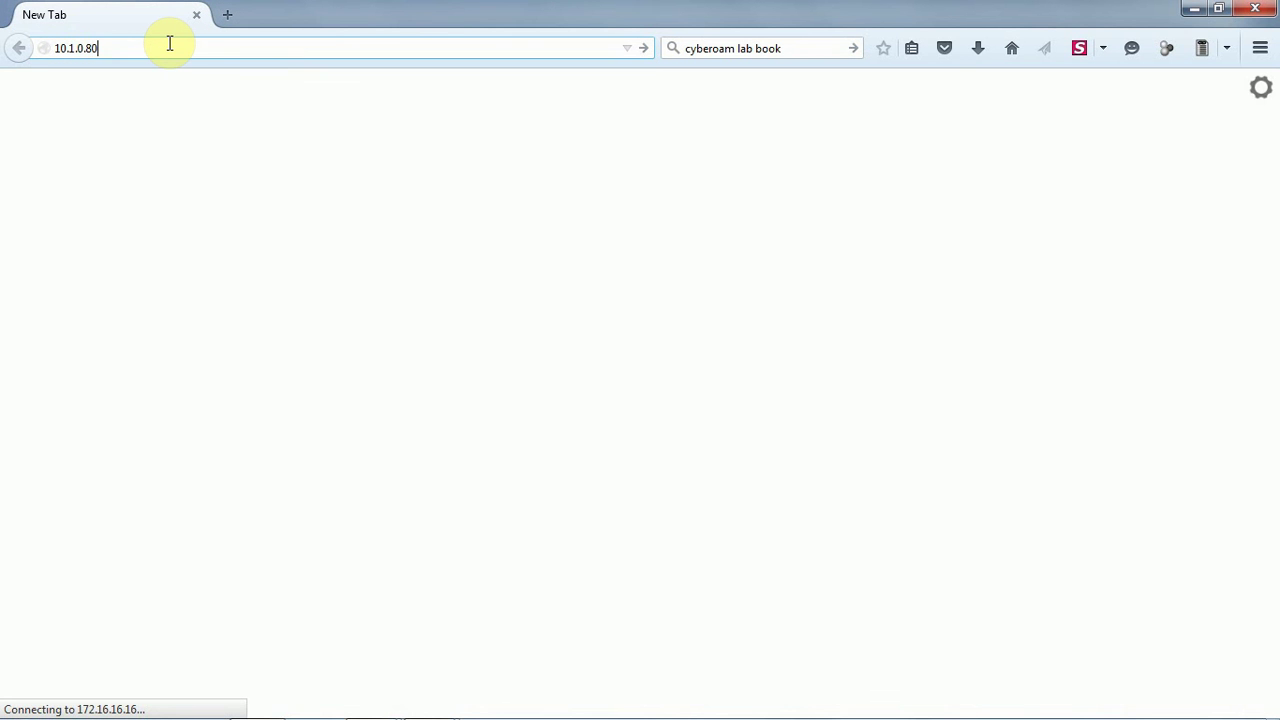
key("Return")
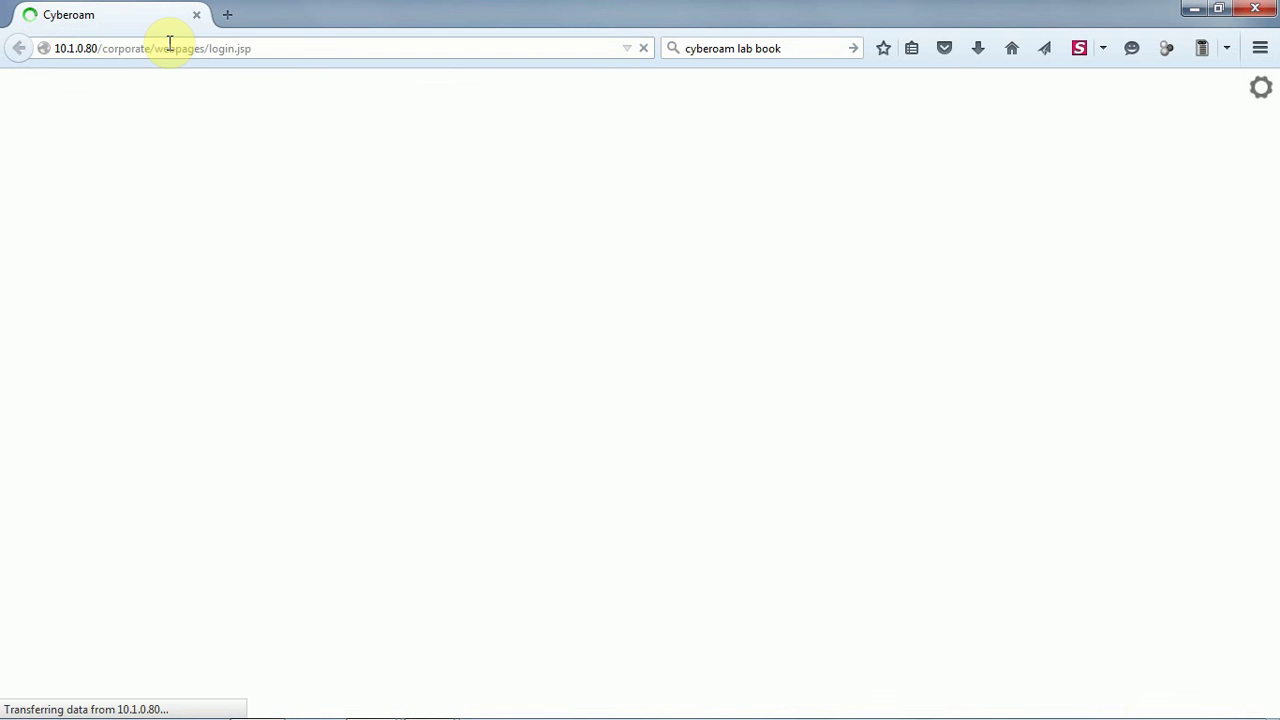
Log in as admin with the account password and choose never to remember it
left_click(691, 276)
left_click(690, 277)
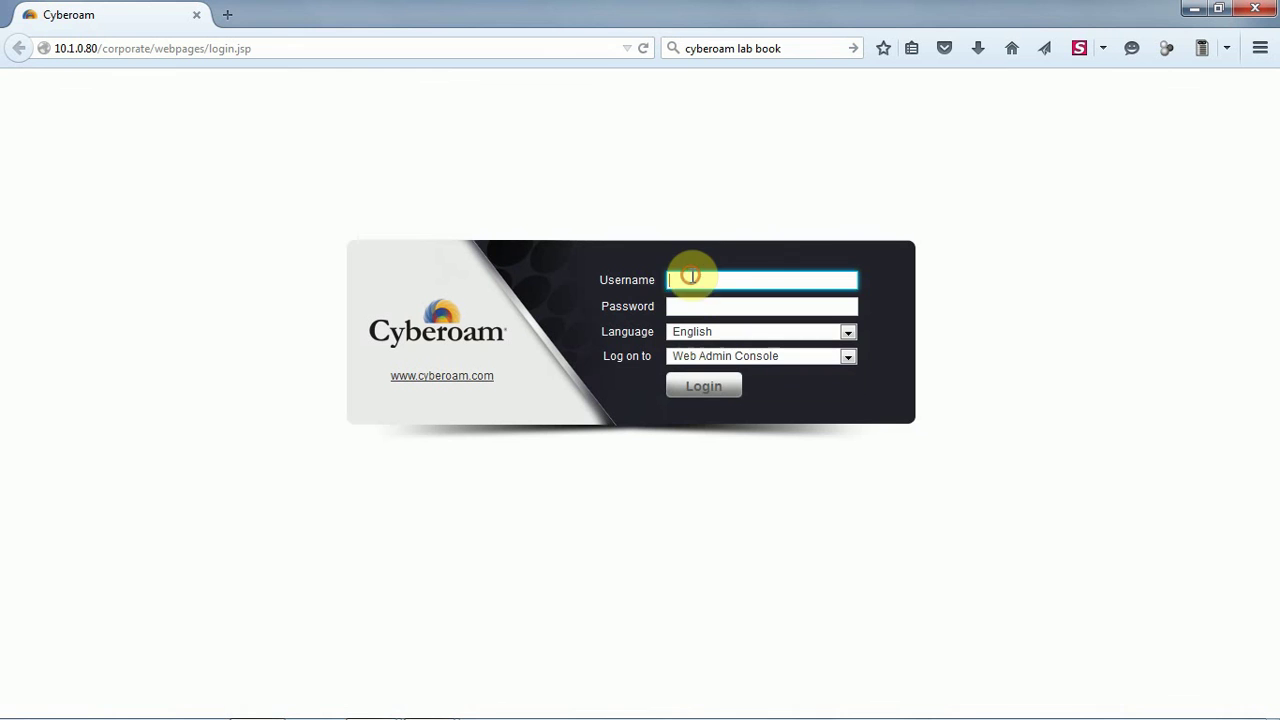
type("admin")
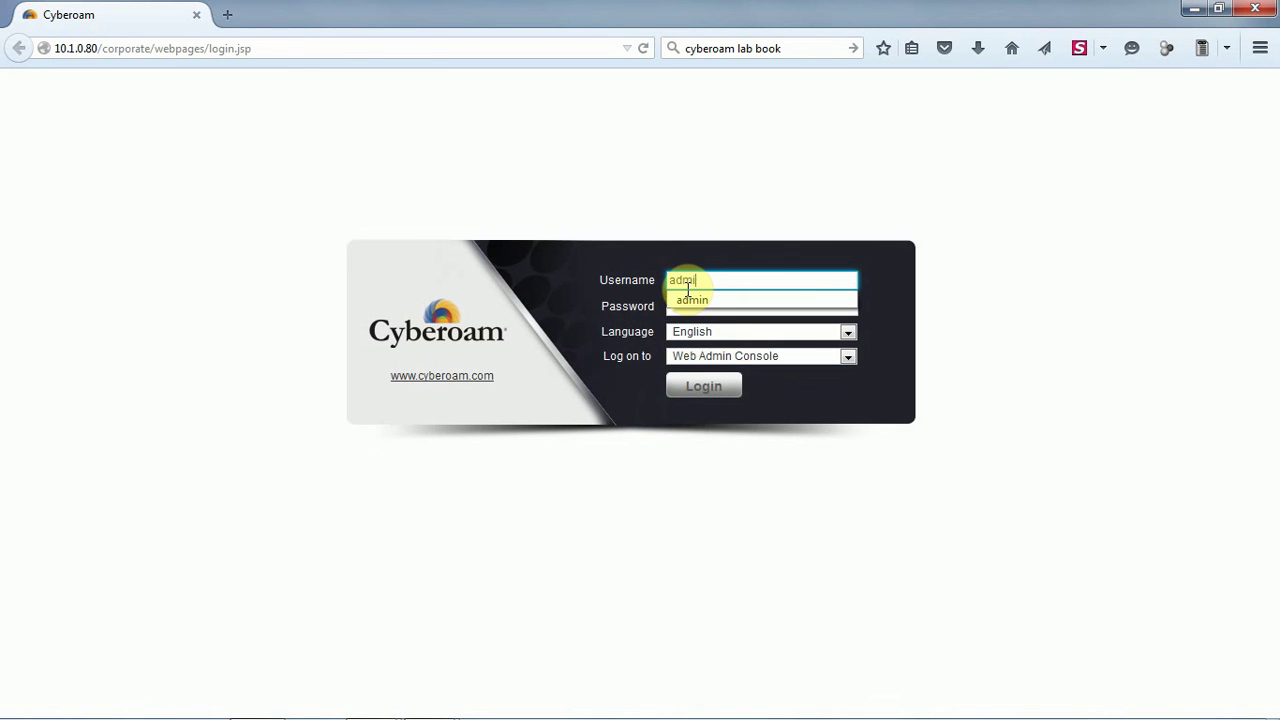
key("Tab")
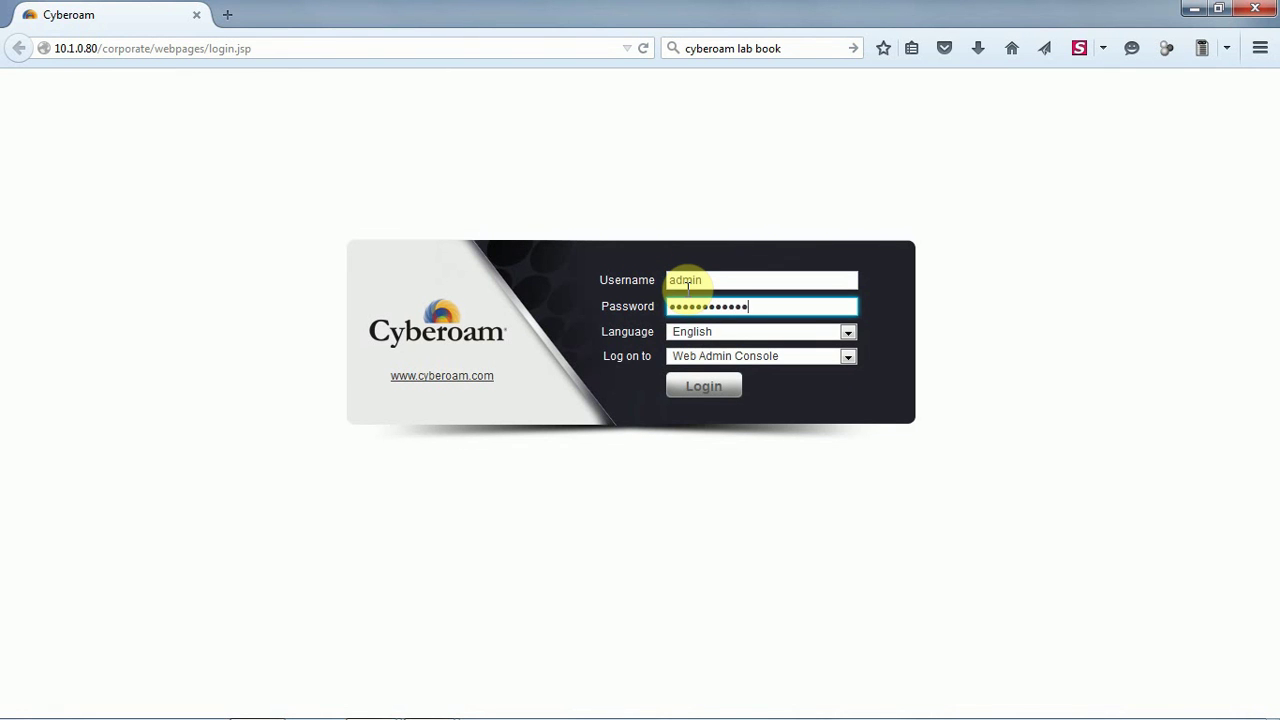
left_click(719, 385)
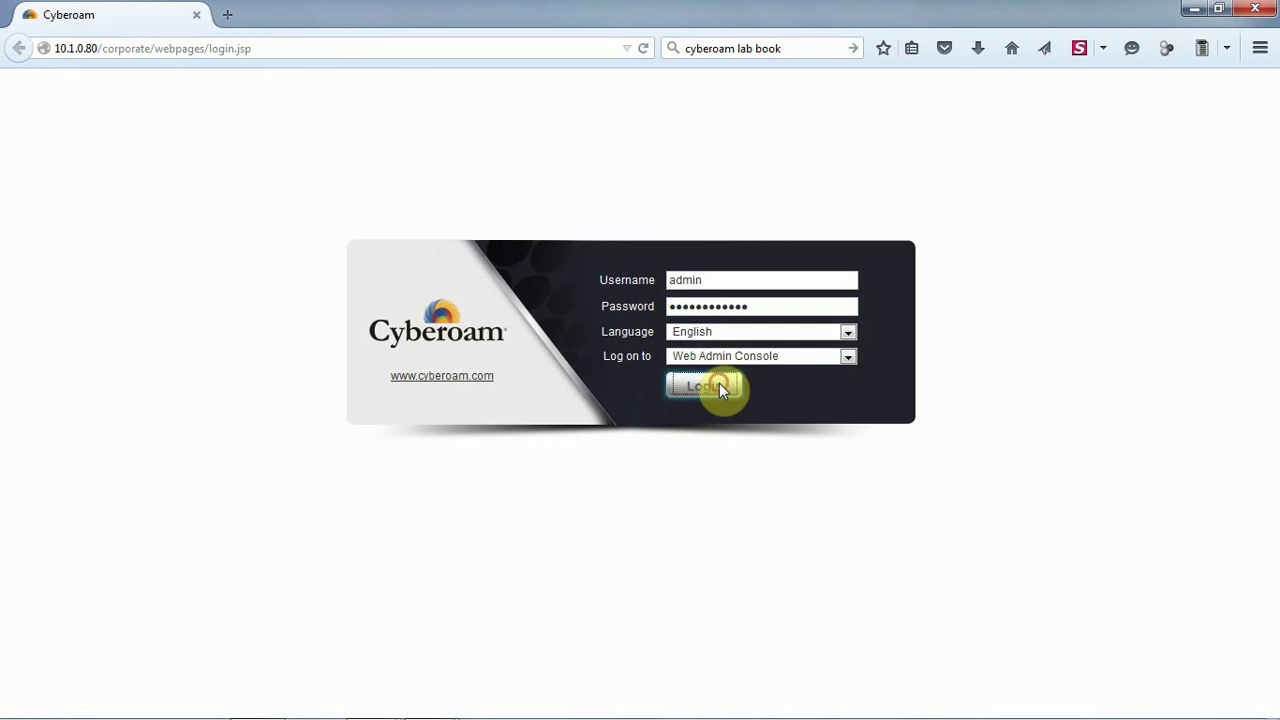
left_click(380, 193)
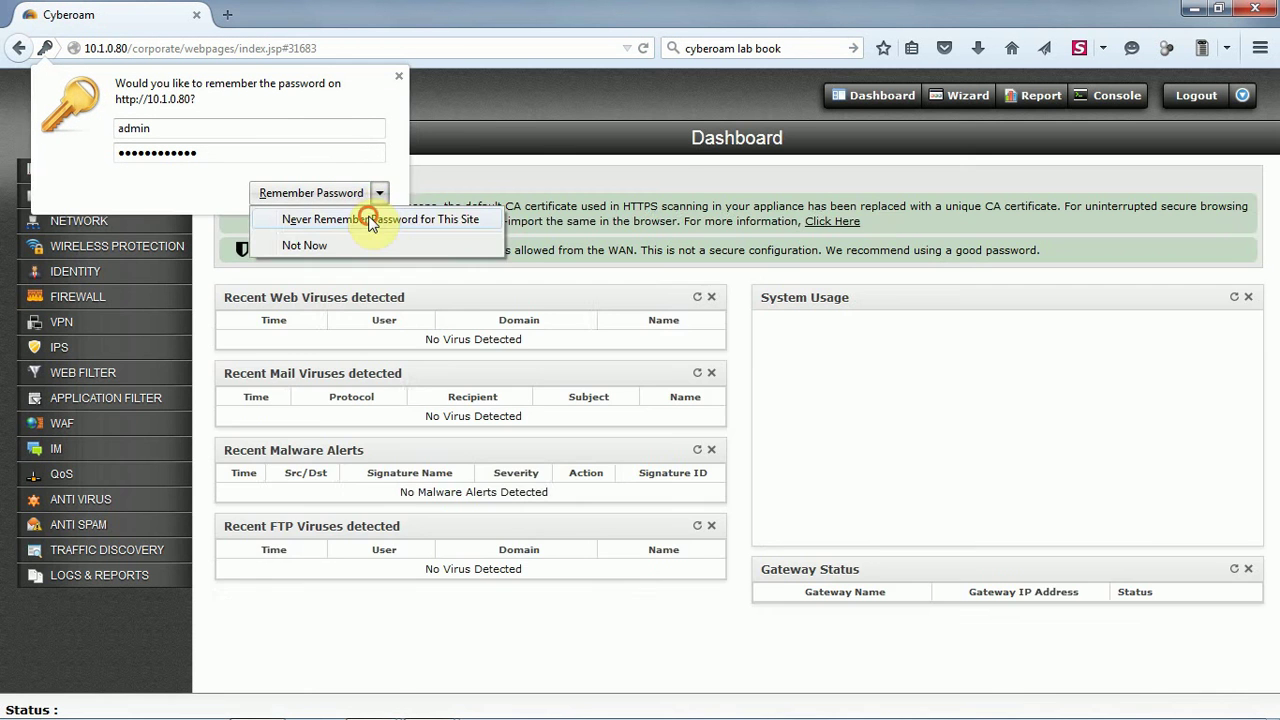
left_click(370, 220)
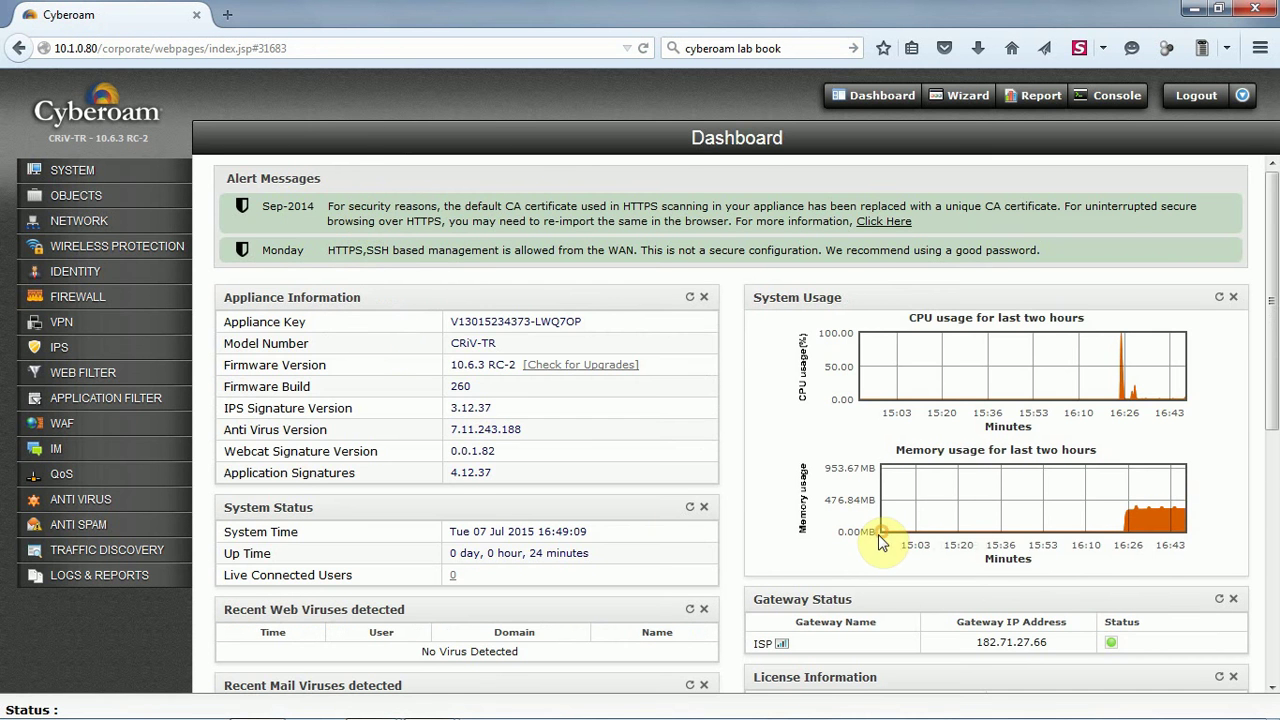
Scroll down the Dashboard and check the gateway ISP IP address
scroll(866, 525, "down", 2)
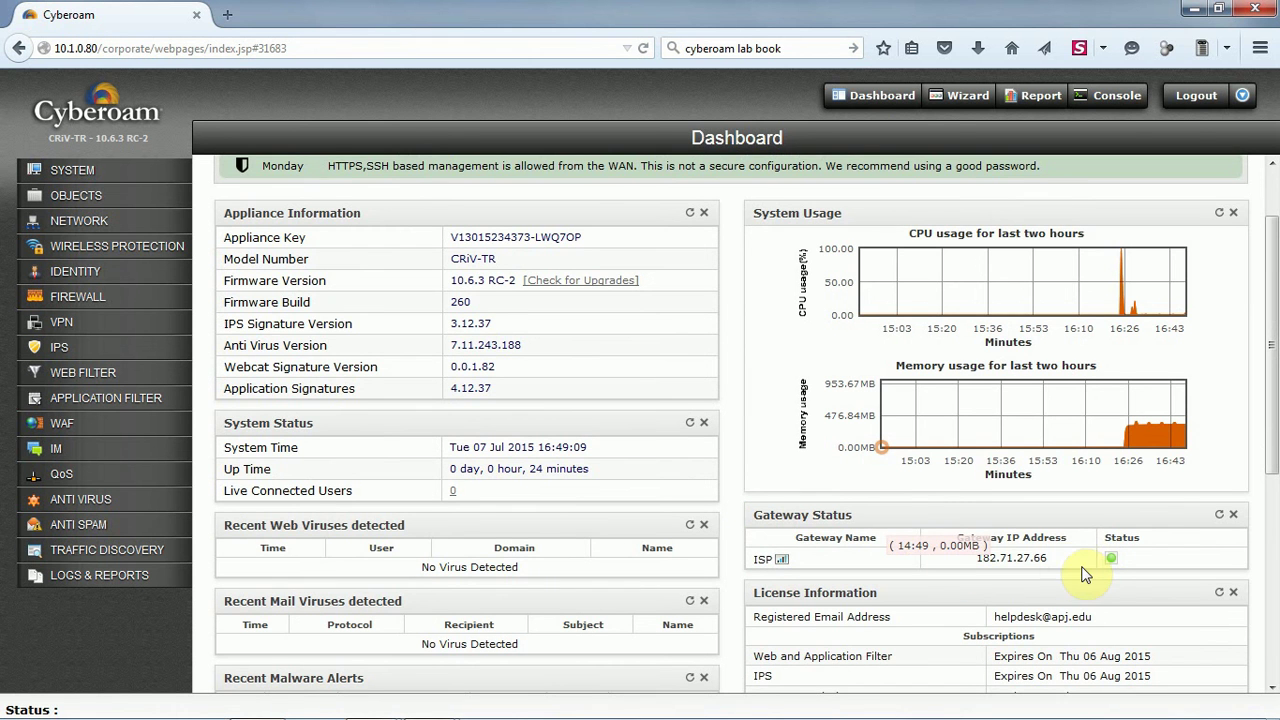
left_click_drag(1059, 560, 1123, 554)
scroll(600, 491, "down", 5)
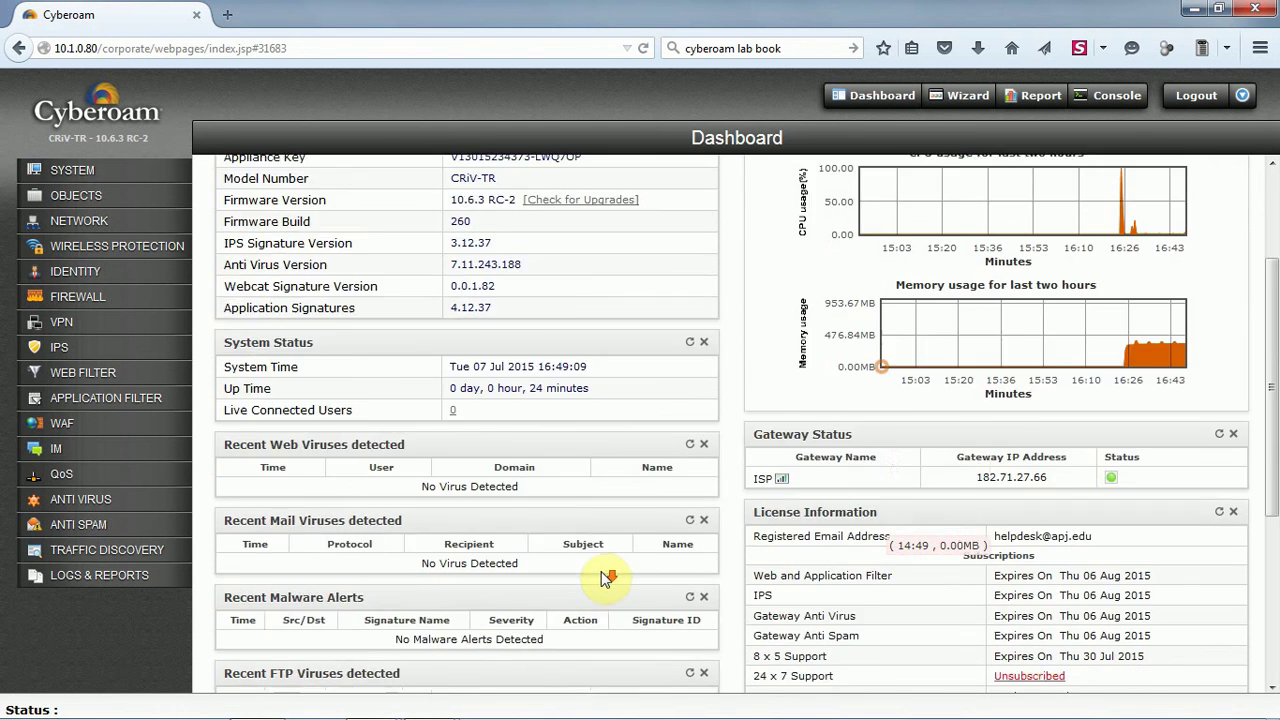
scroll(601, 578, "down", 3)
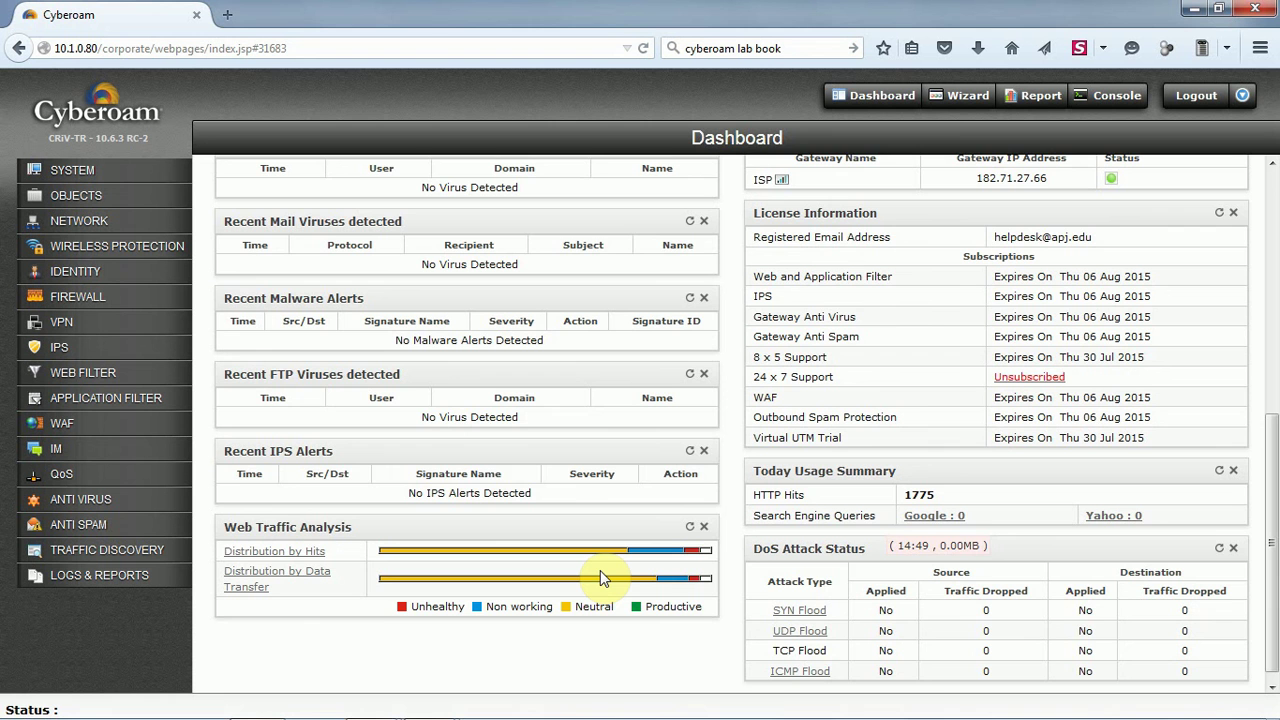
Check the Web and Application Filter and IPS expiry dates, then expand SYSTEM
scroll(600, 571, "down", 1)
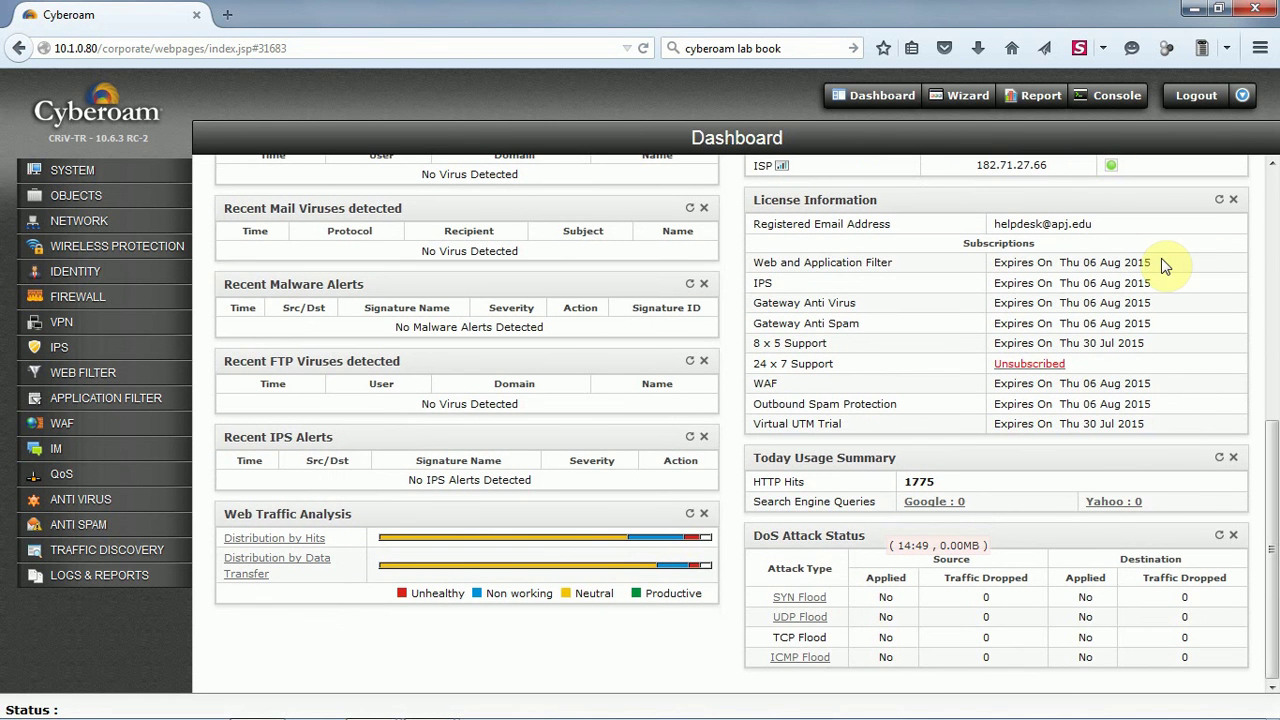
left_click_drag(1161, 262, 990, 263)
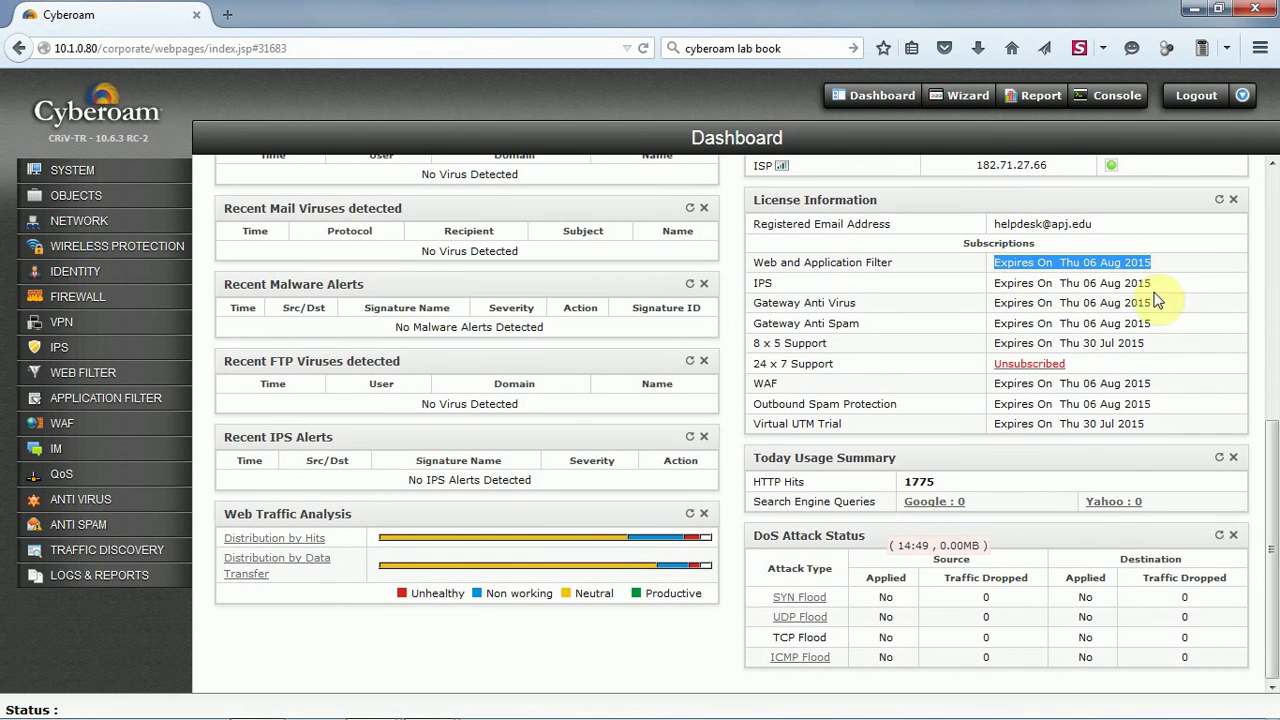
left_click_drag(1150, 283, 988, 283)
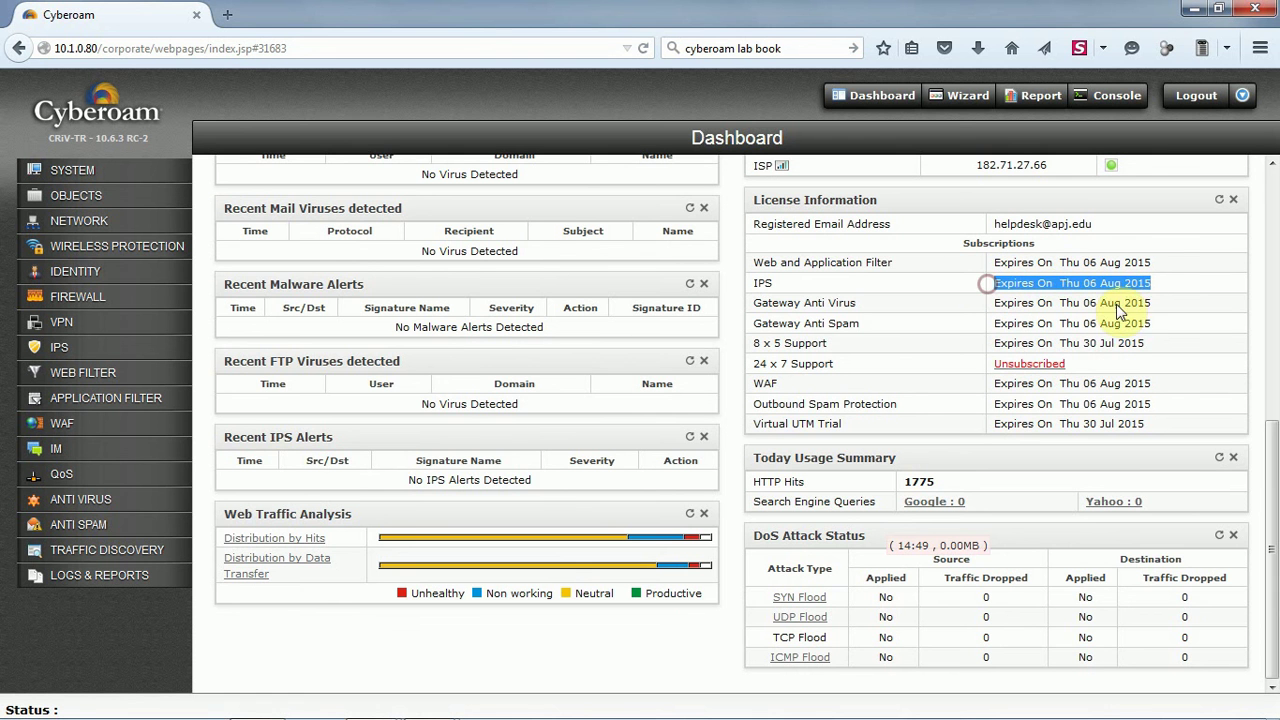
left_click(1143, 303)
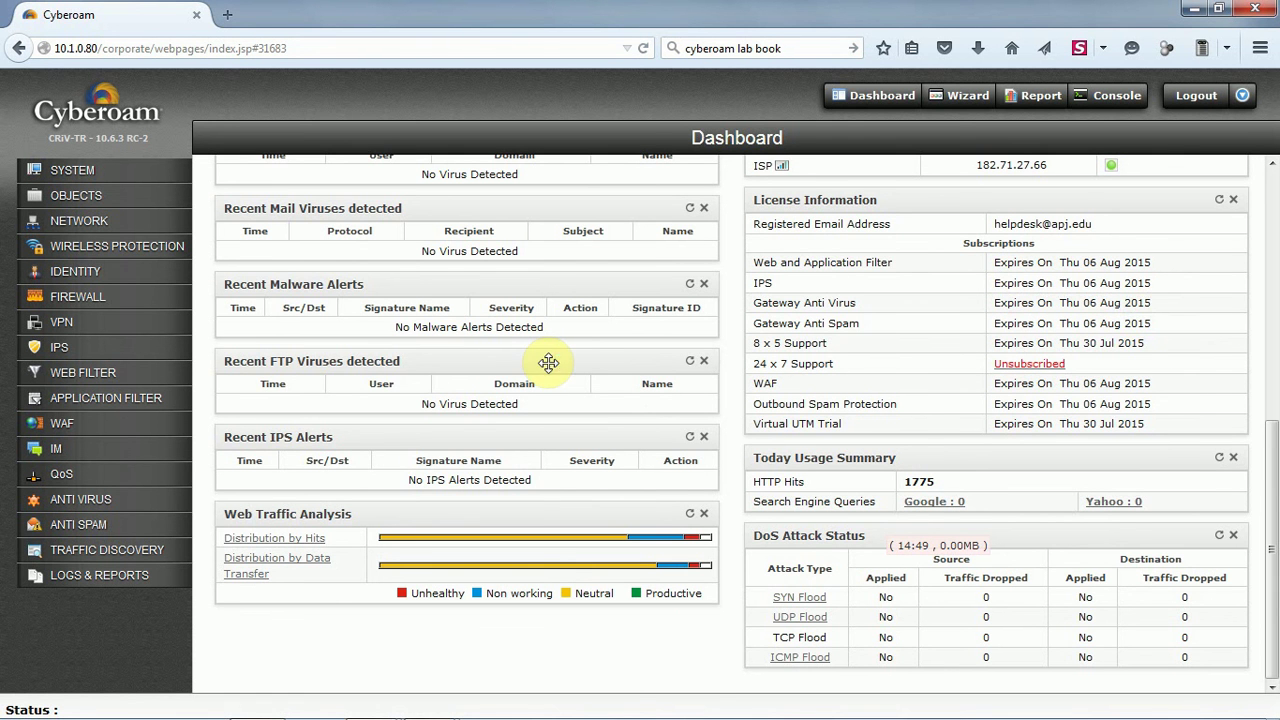
scroll(549, 363, "up", 5)
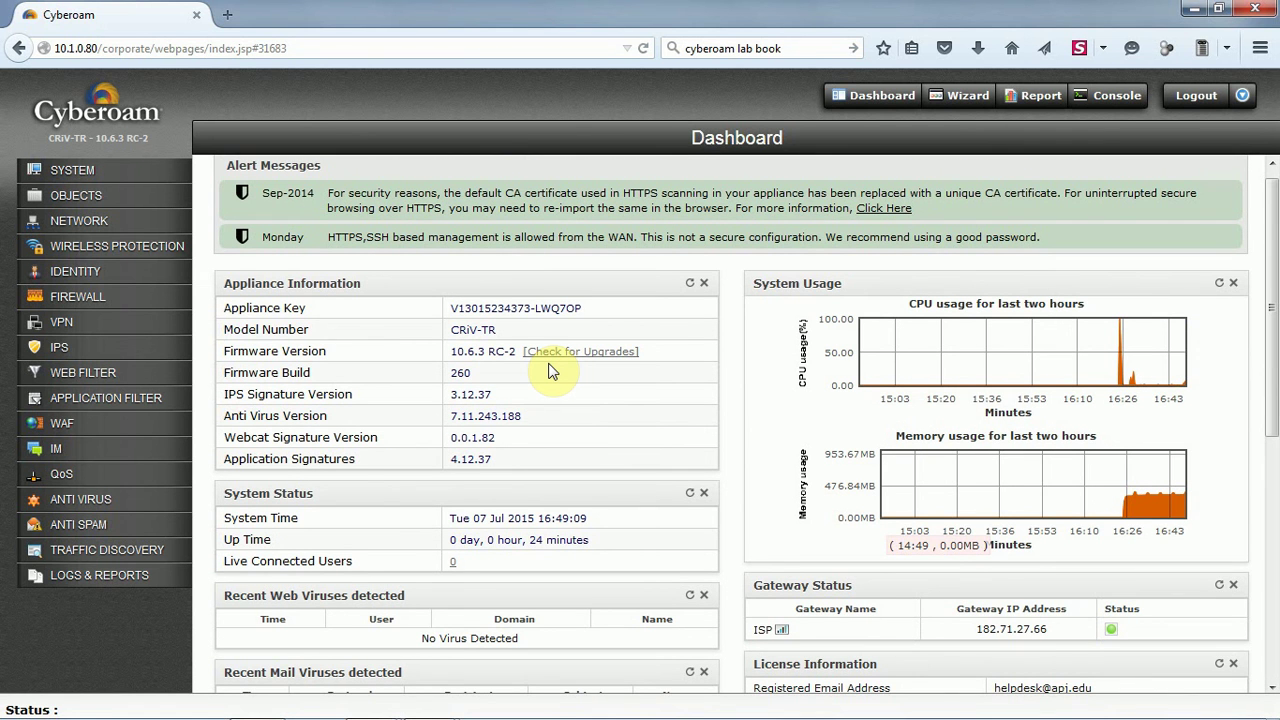
left_click(72, 178)
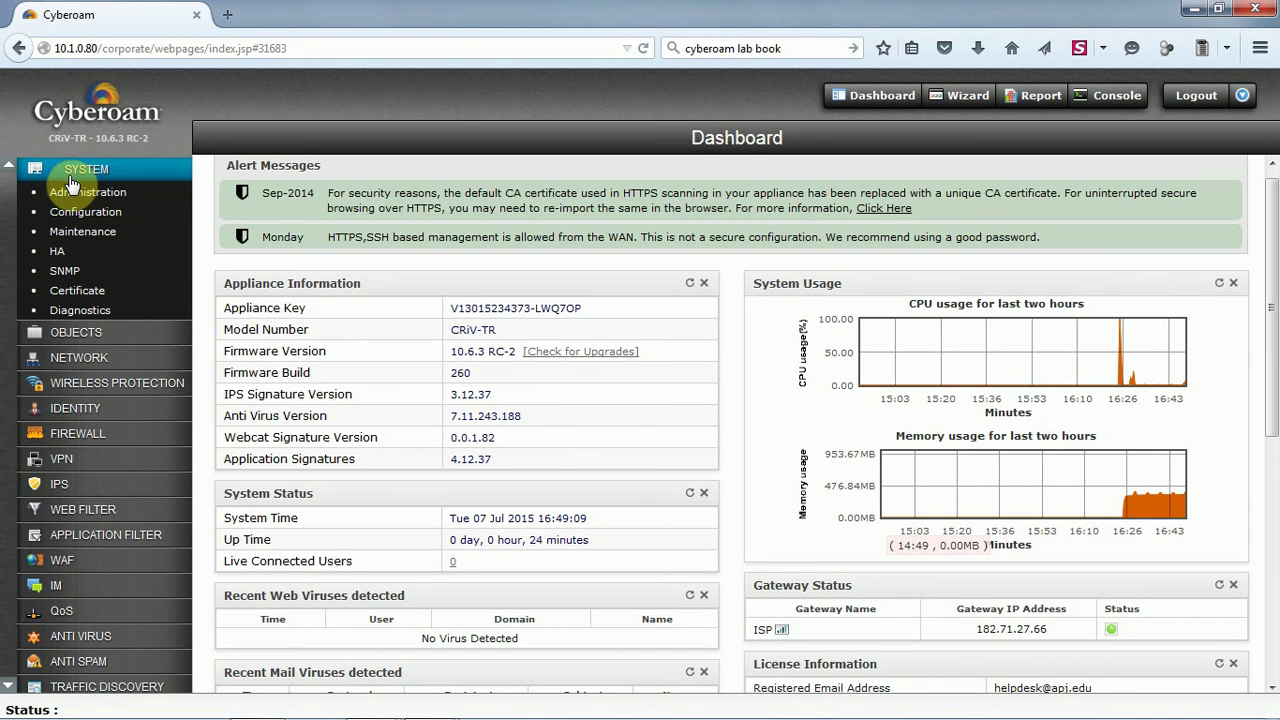
Open Network > Interface, then check the empty DHCP Server, Lease and Relay tabs
left_click(82, 335)
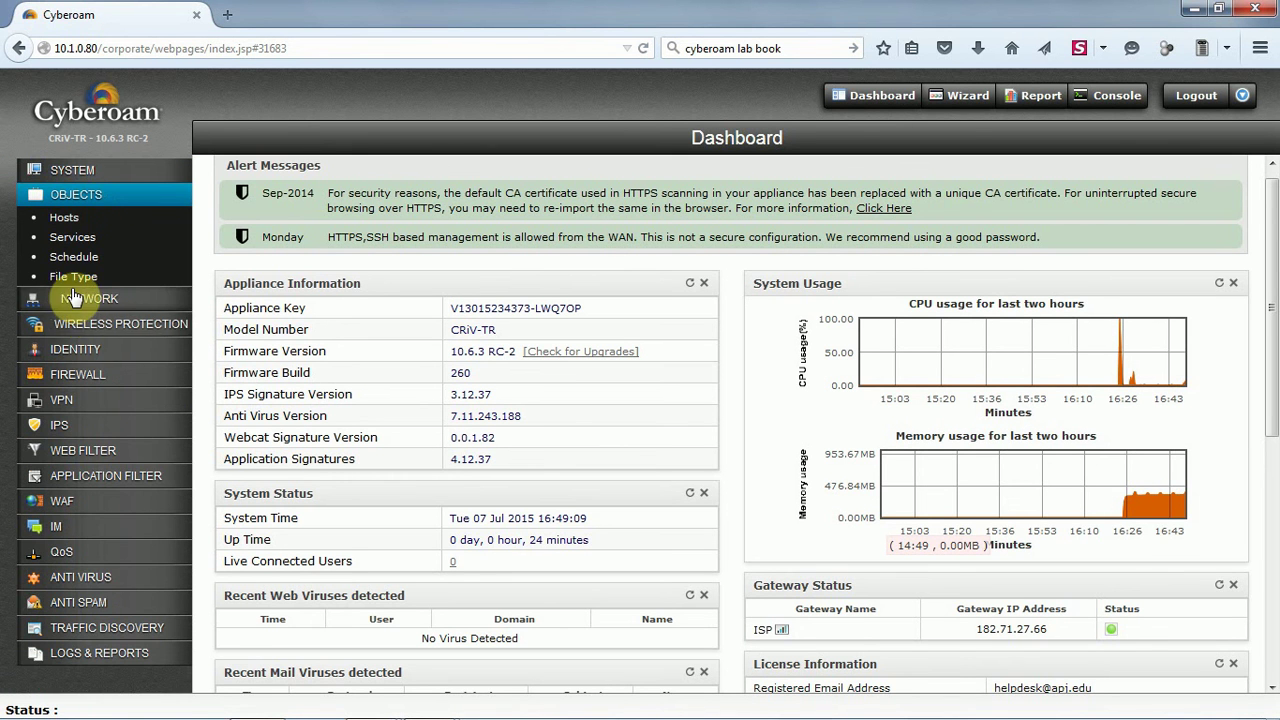
left_click(75, 298)
left_click(68, 245)
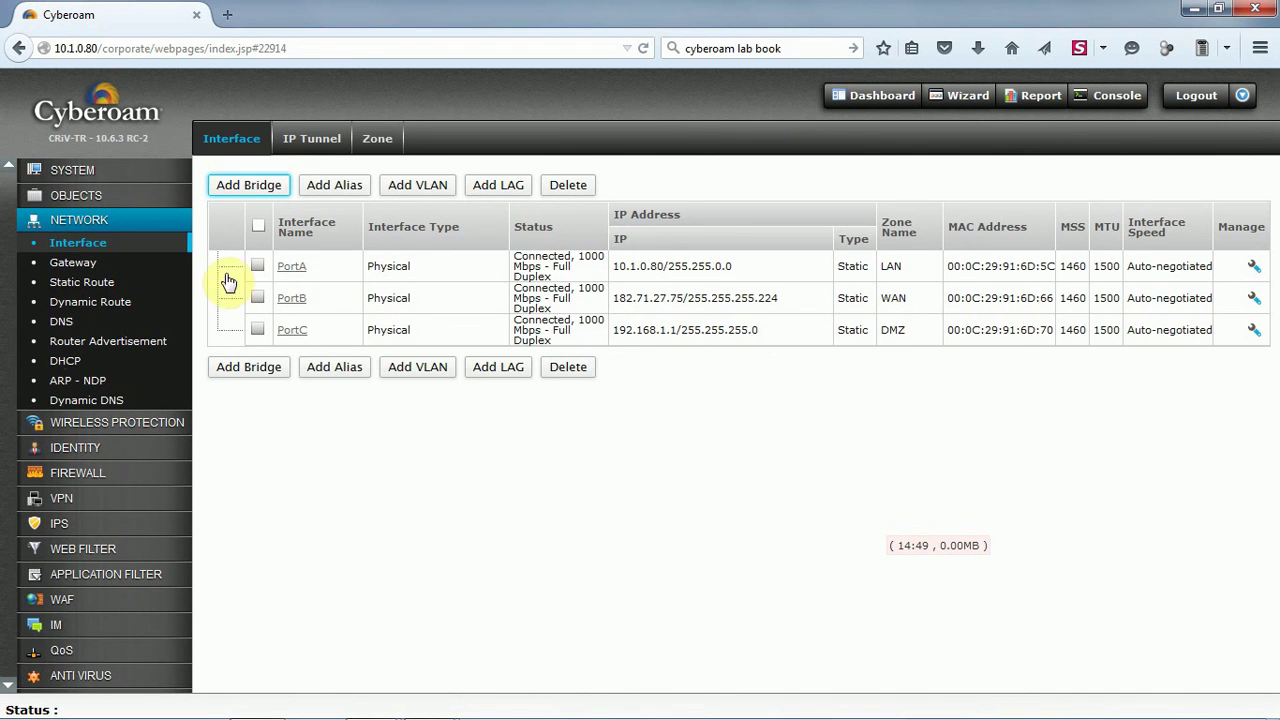
left_click(74, 366)
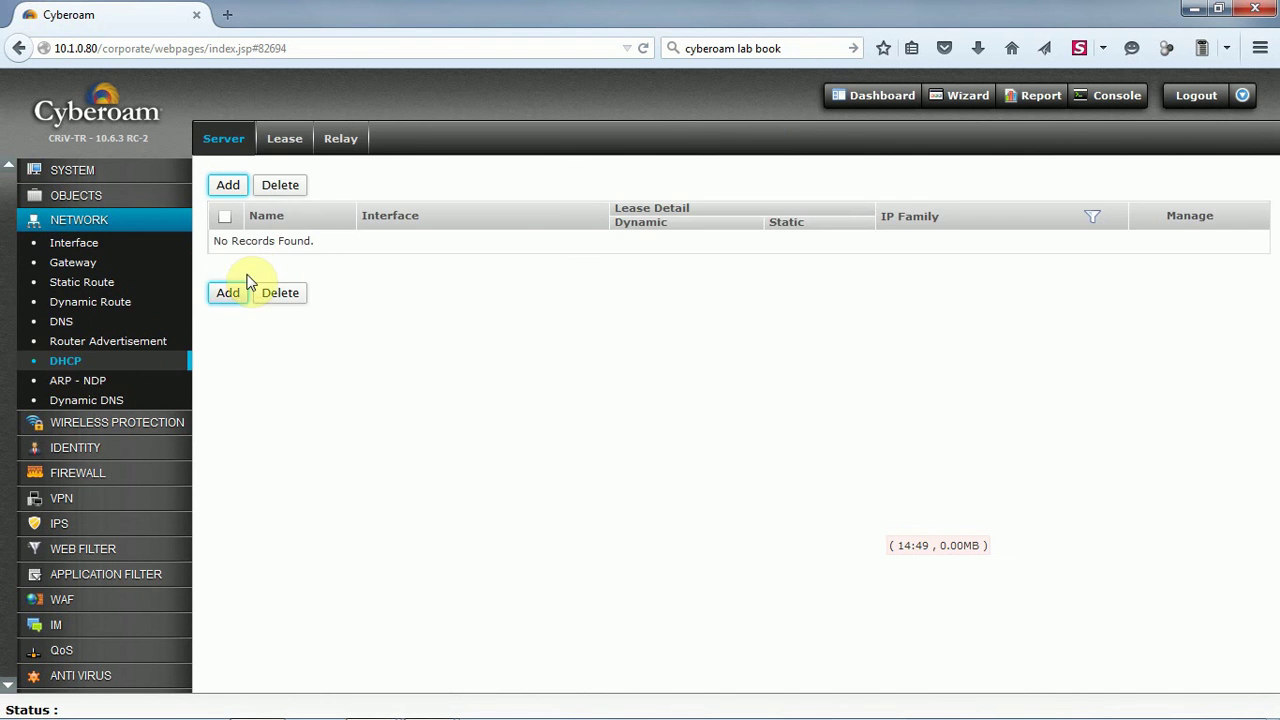
left_click(283, 143)
left_click(336, 146)
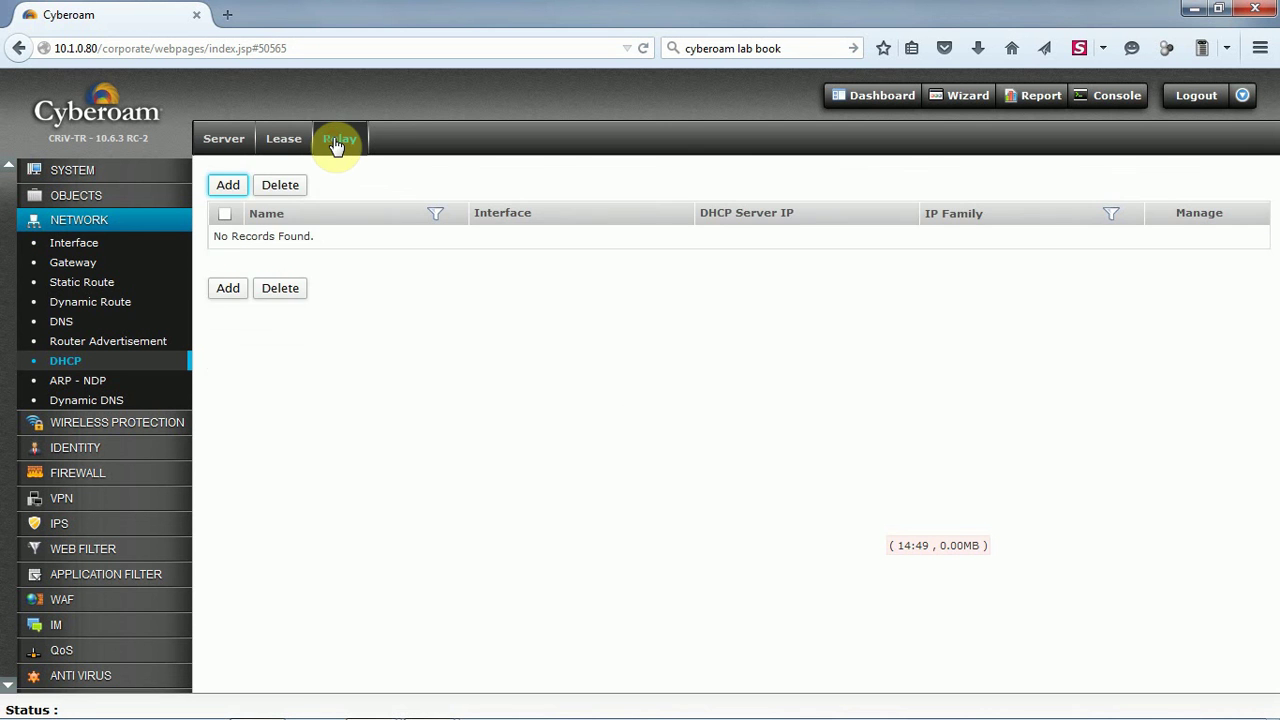
left_click(288, 142)
left_click(230, 146)
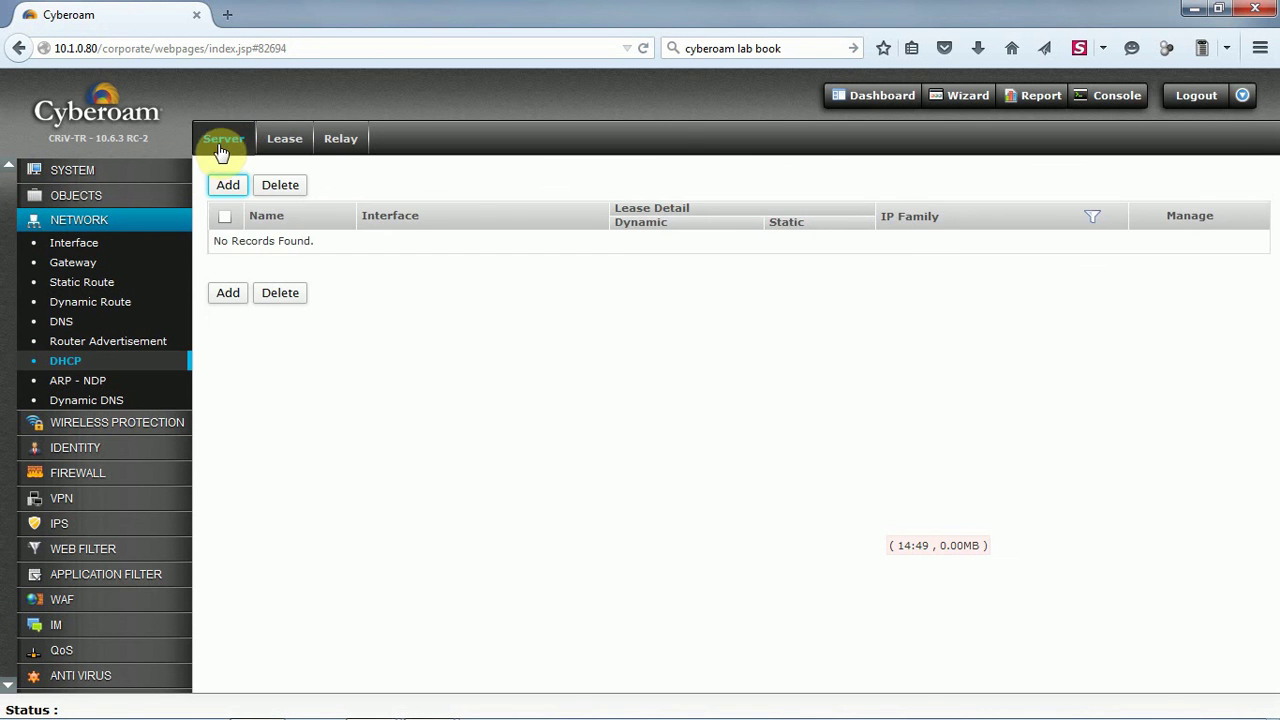
Return to the interface list and check PortA 10.1.0.80, PortC 192.168.1.1 and firmware 10.6.3 RC-2
left_click(62, 243)
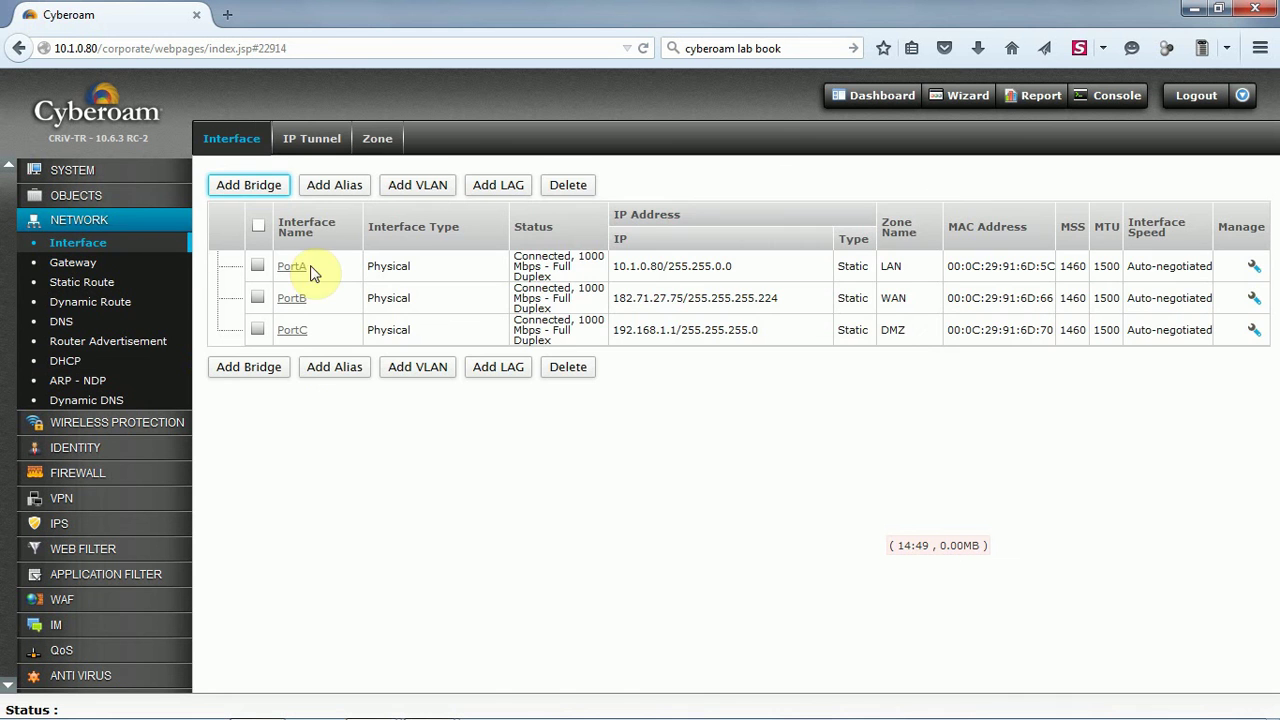
left_click_drag(753, 276, 608, 310)
left_click(787, 297)
left_click(783, 338)
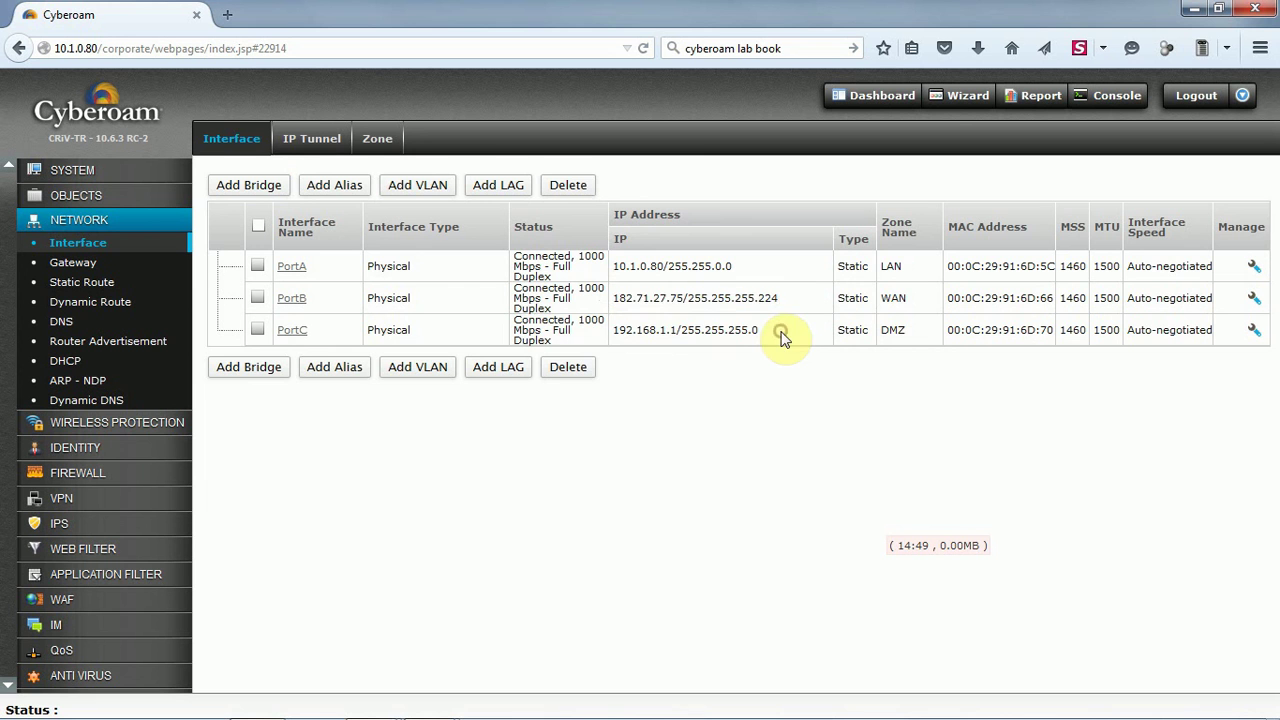
left_click_drag(776, 333, 606, 337)
left_click(665, 331)
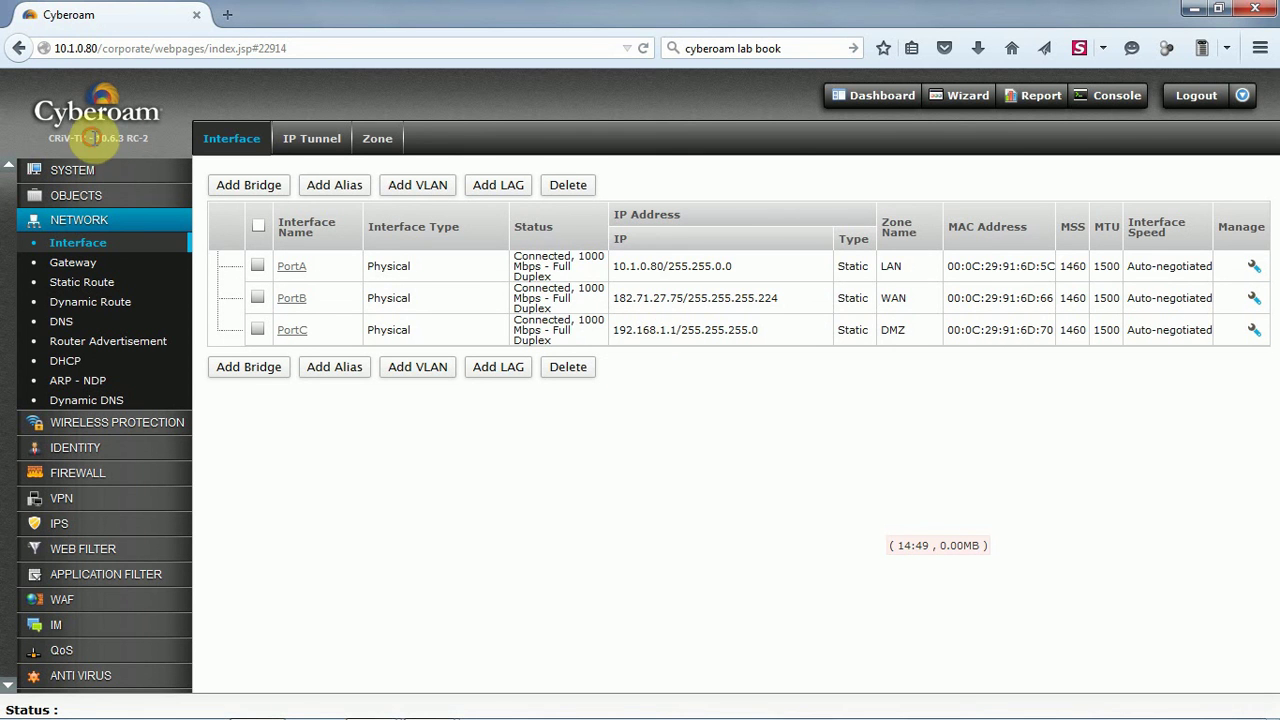
left_click_drag(96, 138, 150, 138)
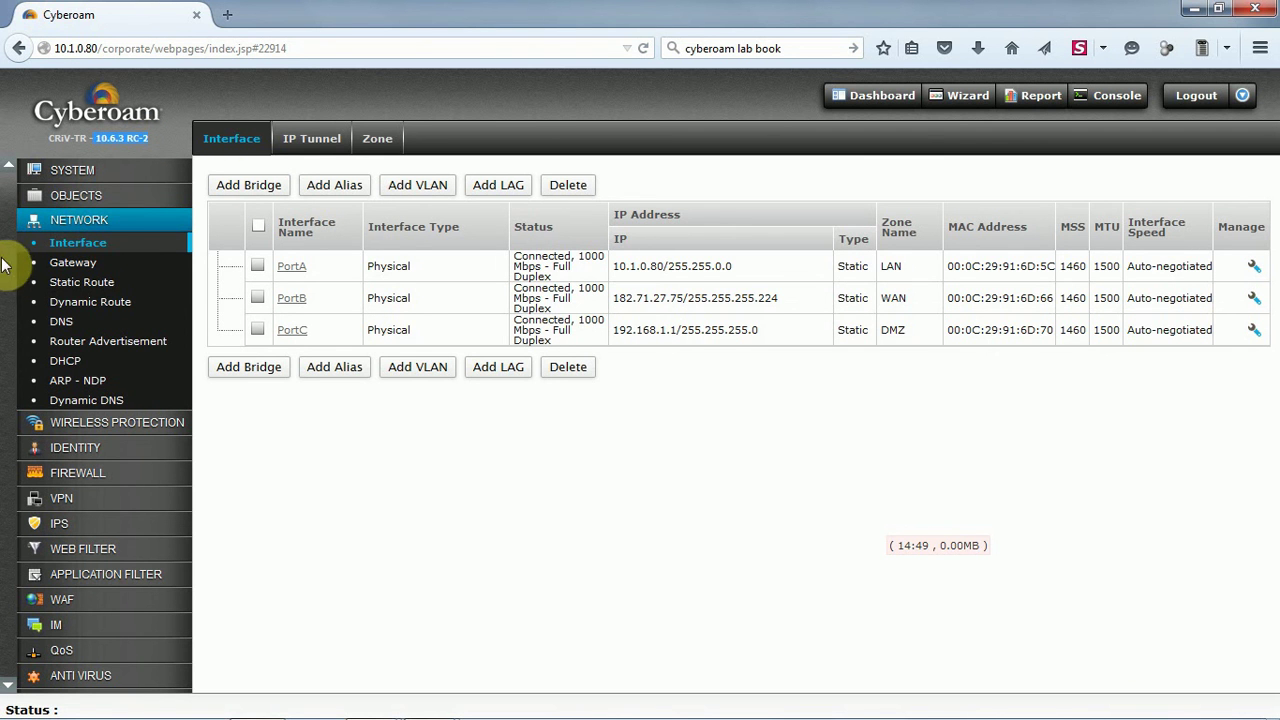
left_click(82, 170)
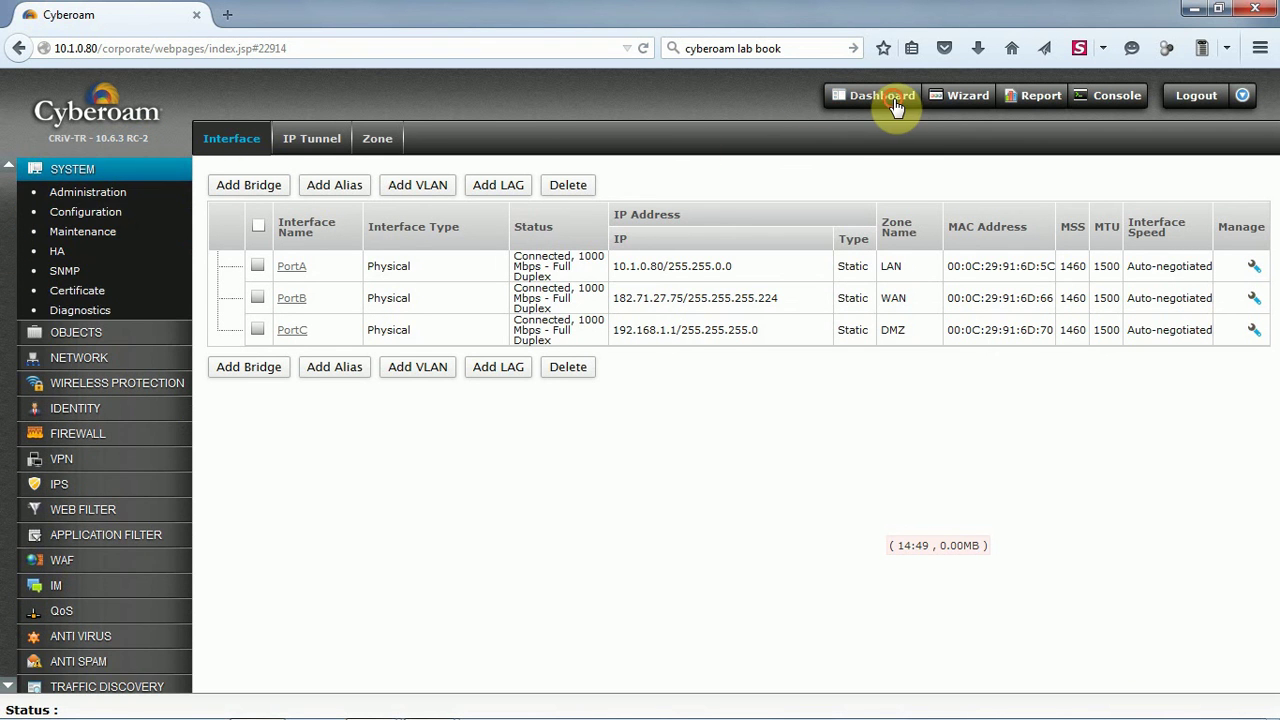
Return to the Dashboard and review the appliance key, model CRiV-TR and Webcat signature version
left_click(890, 96)
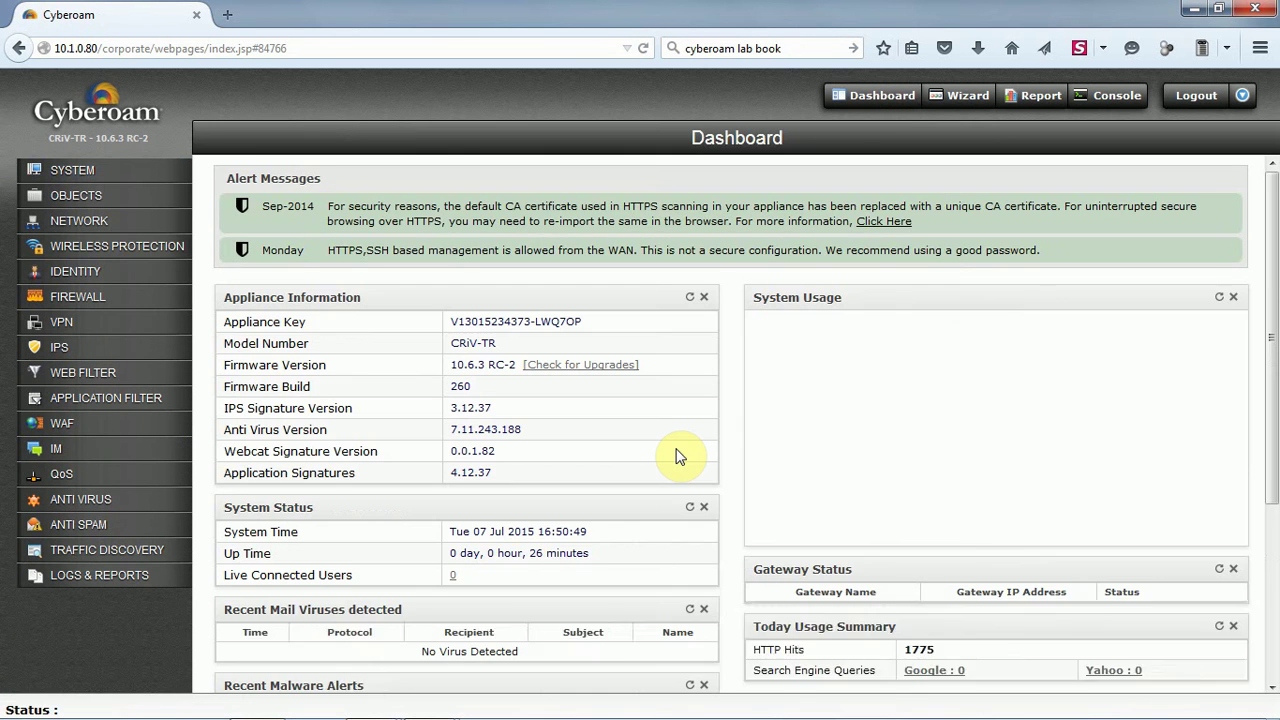
scroll(676, 457, "down", 6)
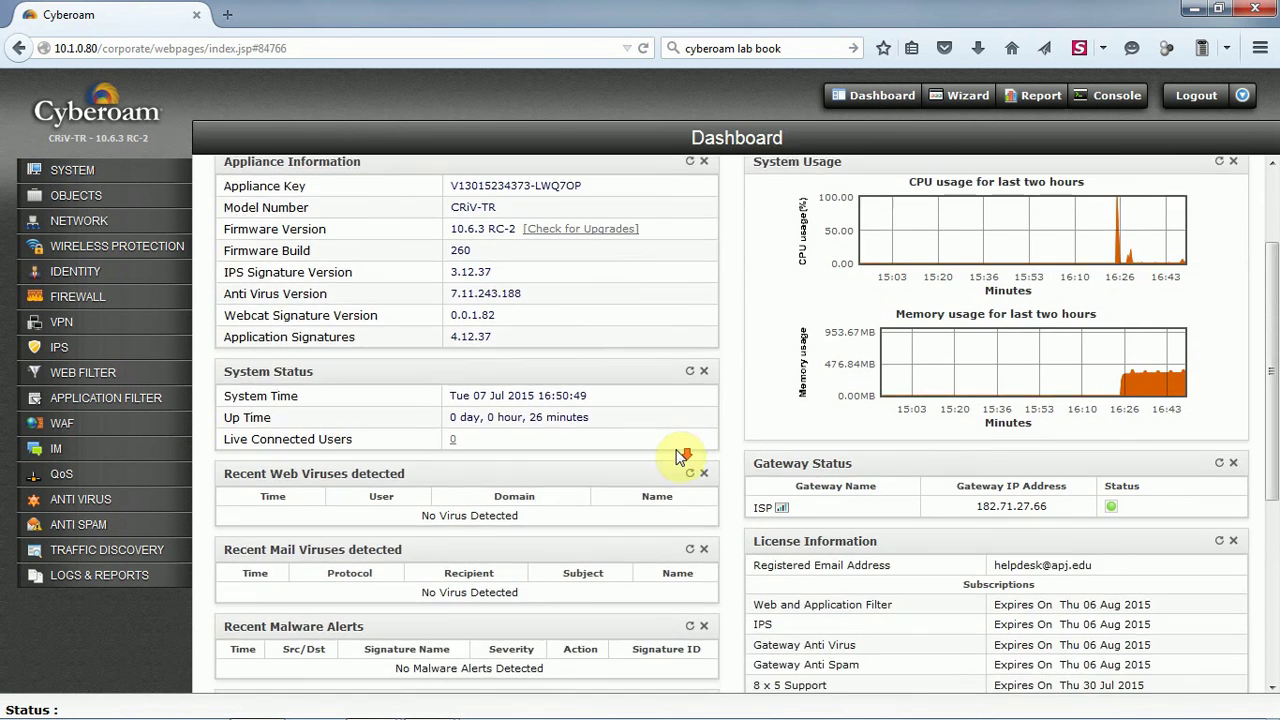
scroll(676, 452, "down", 2)
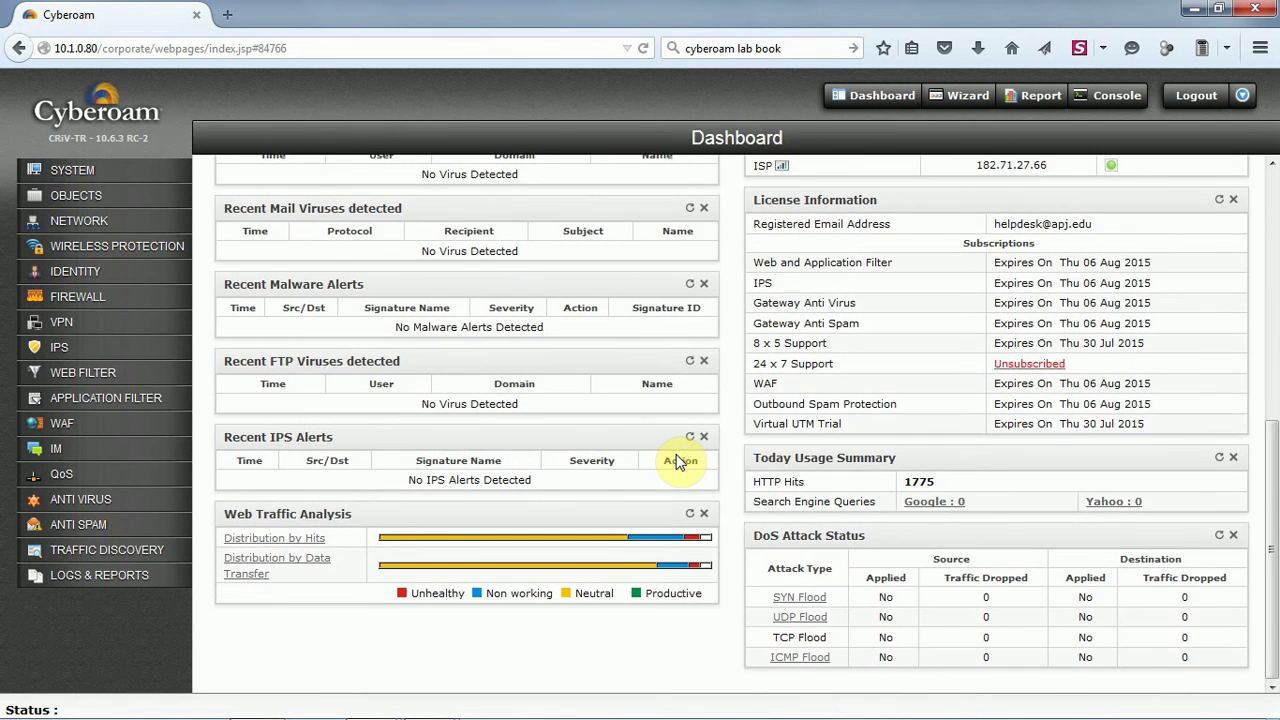
scroll(676, 460, "up", 8)
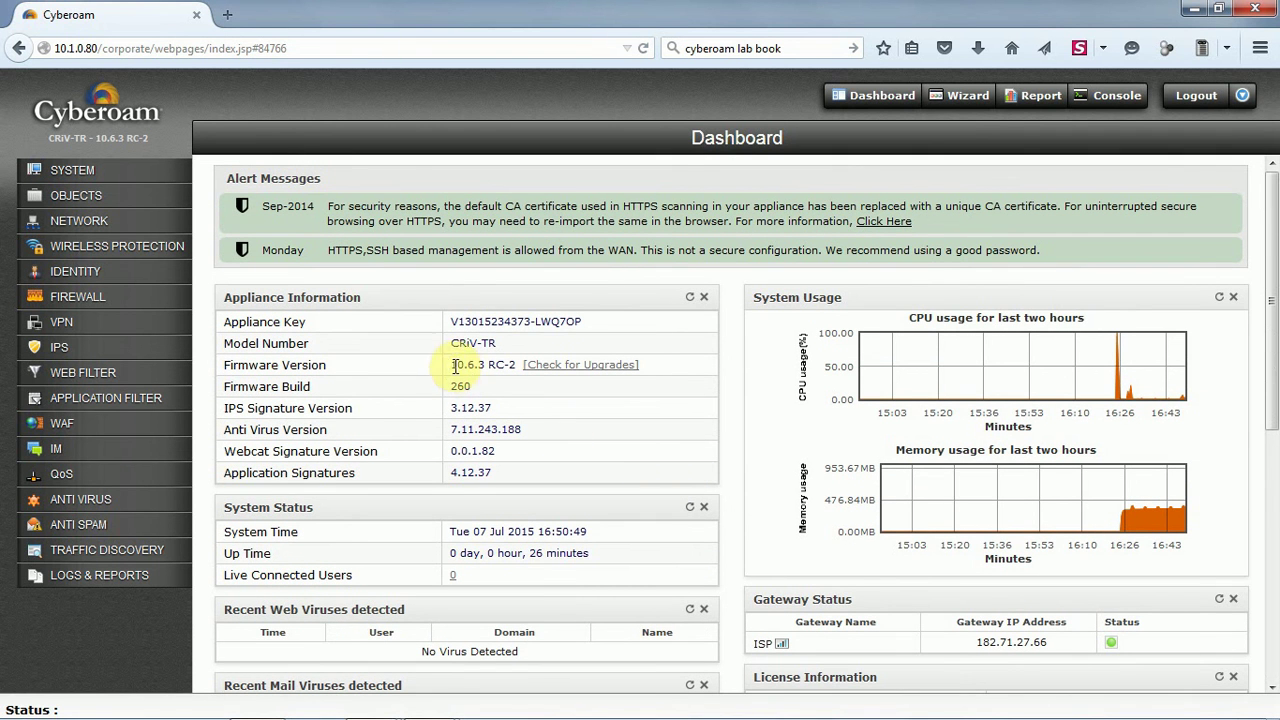
left_click_drag(450, 321, 600, 323)
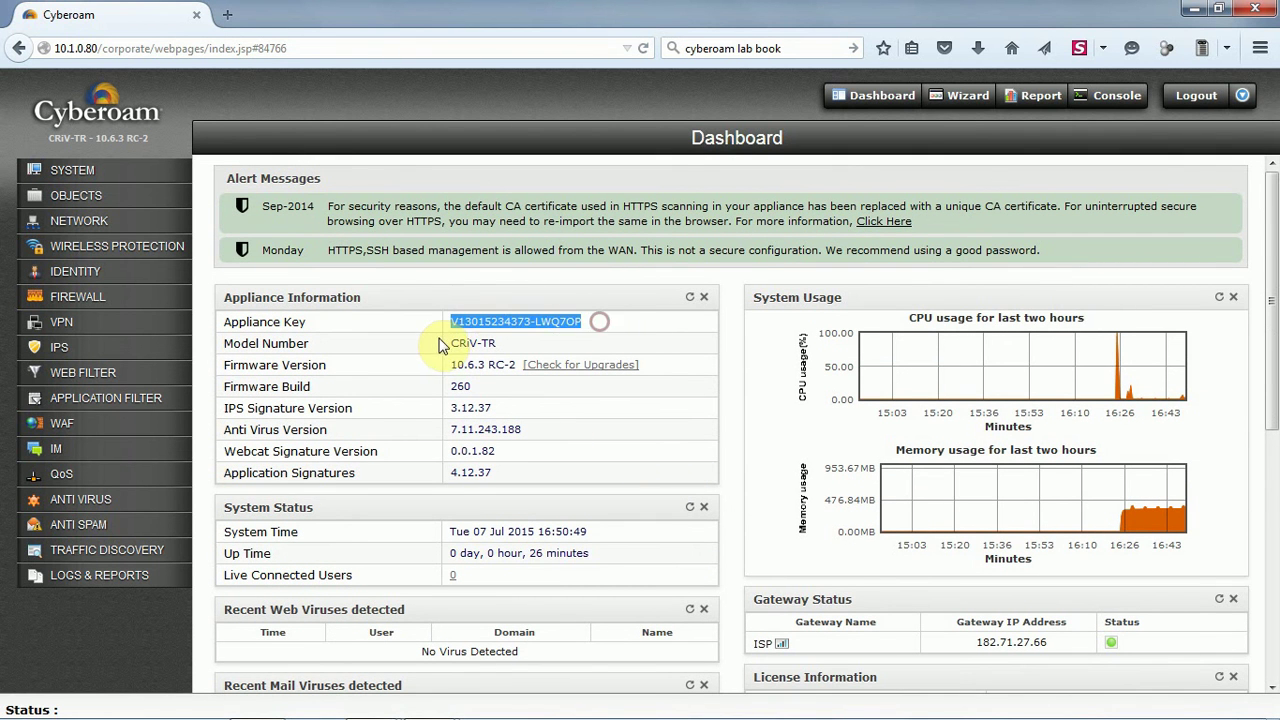
mouse_move(444, 345)
left_mouse_down()
mouse_move(437, 360)
mouse_move(505, 345)
mouse_move(460, 367)
mouse_move(514, 366)
mouse_move(477, 400)
mouse_move(526, 413)
left_mouse_up()
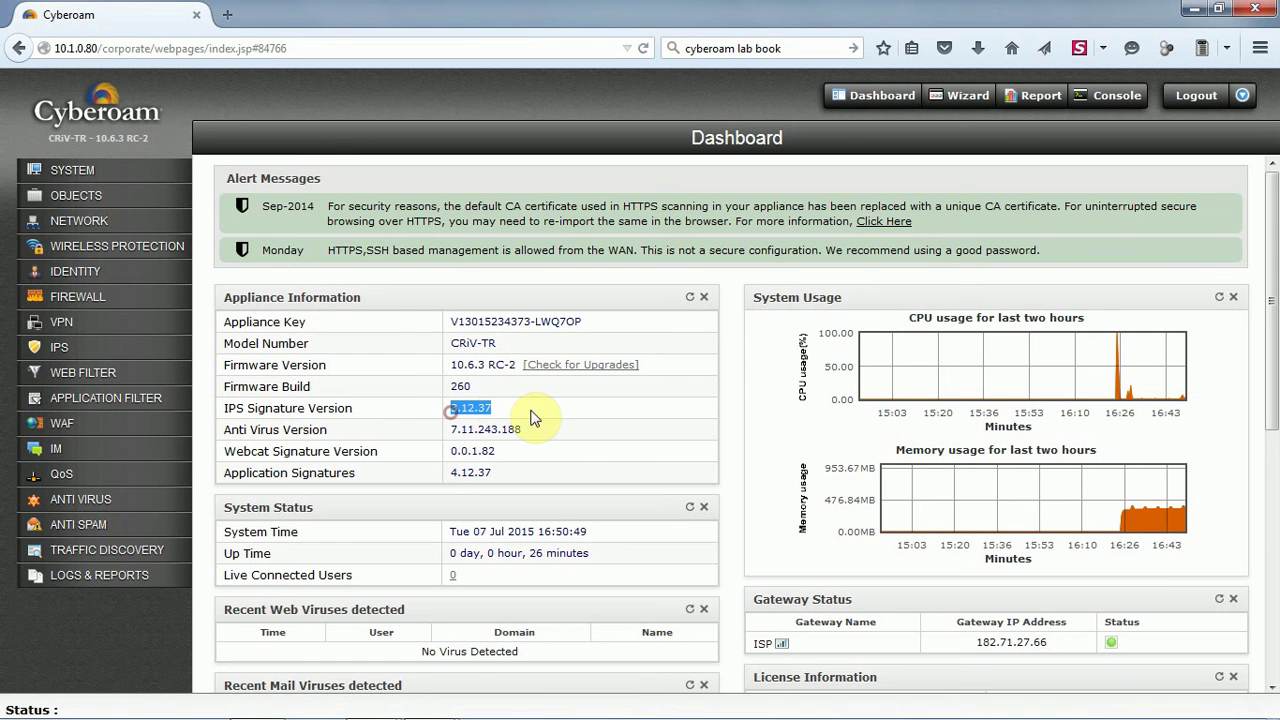
left_click_drag(452, 430, 530, 480)
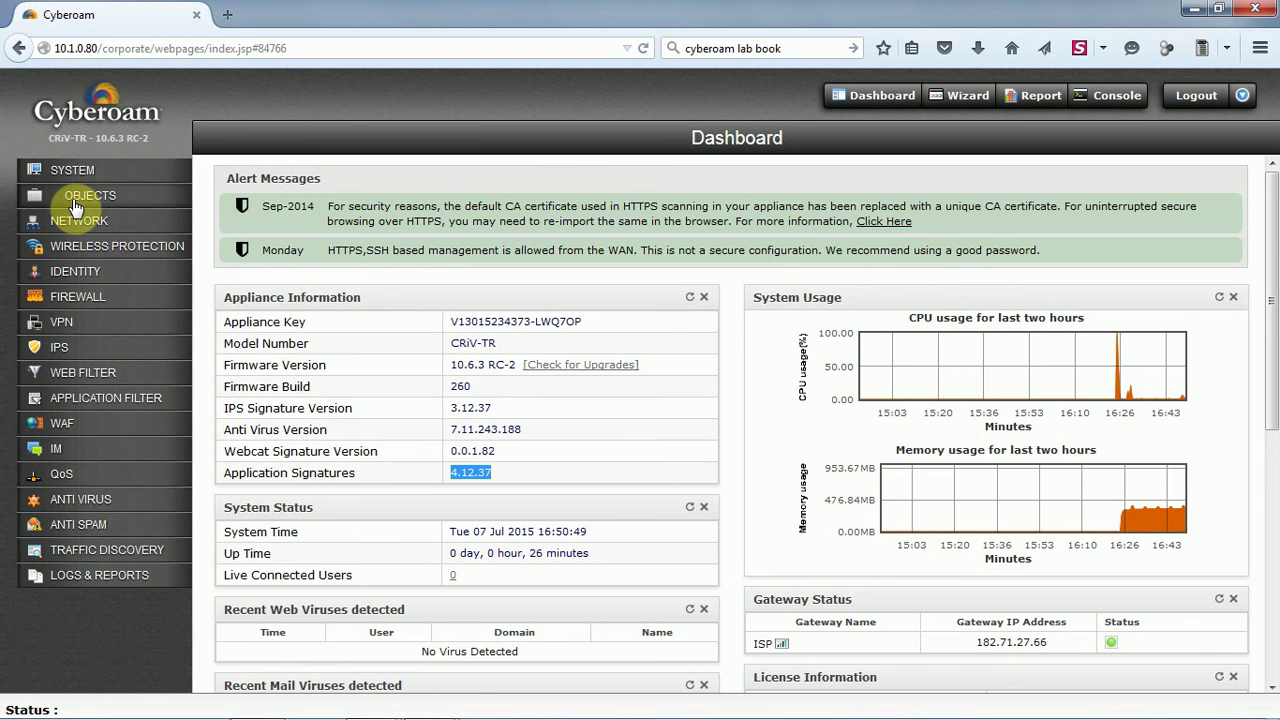
View the LAN - WAN rule group under Firewall > Rule, then log out
left_click(78, 296)
left_click(60, 322)
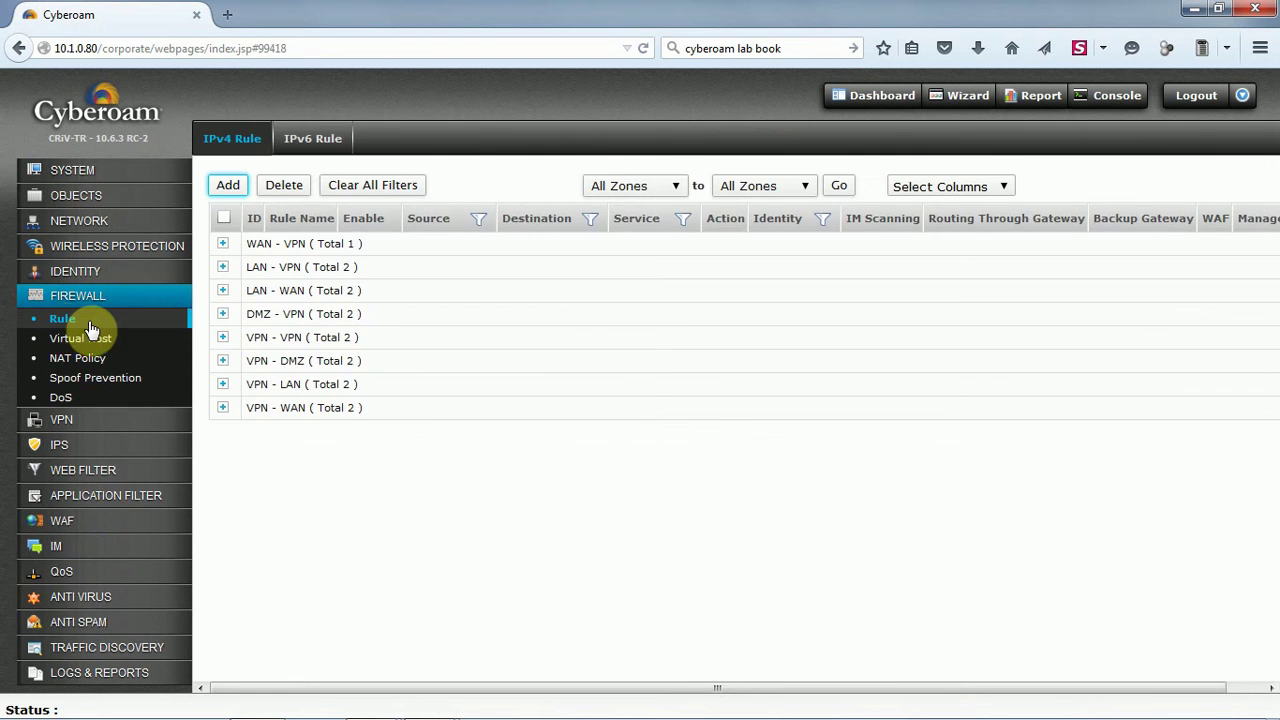
left_click(224, 292)
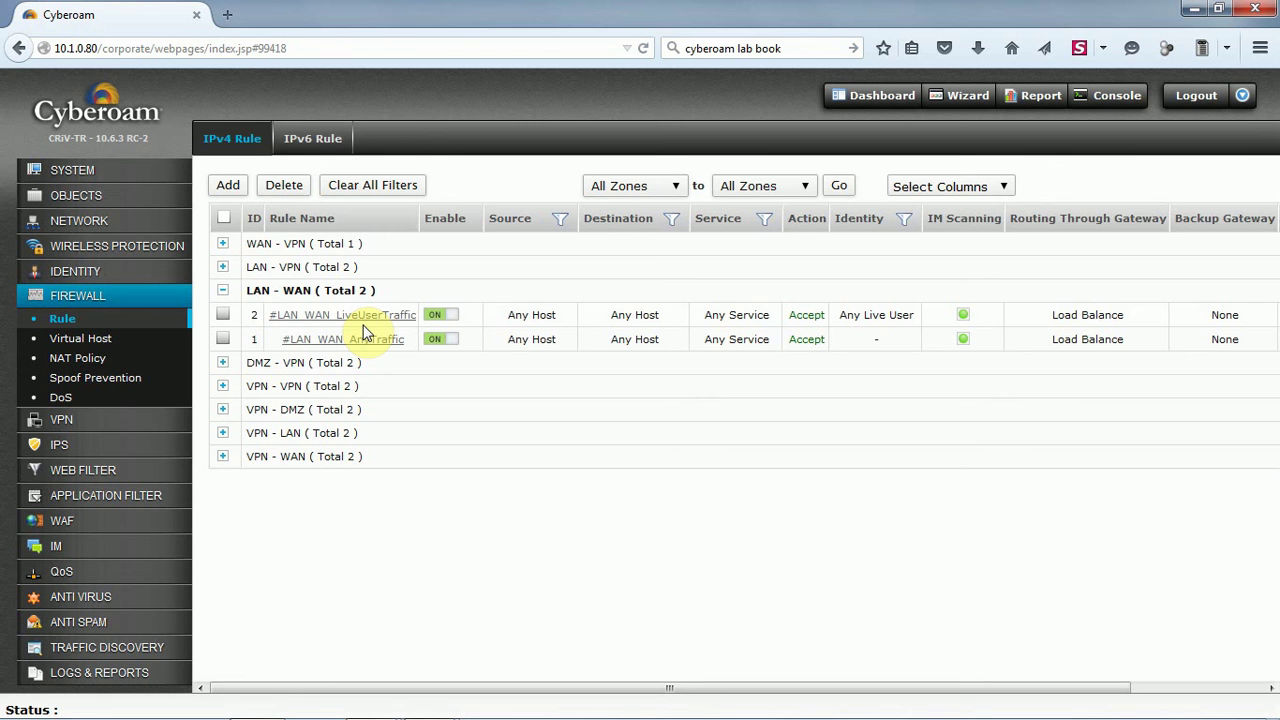
left_click(1199, 97)
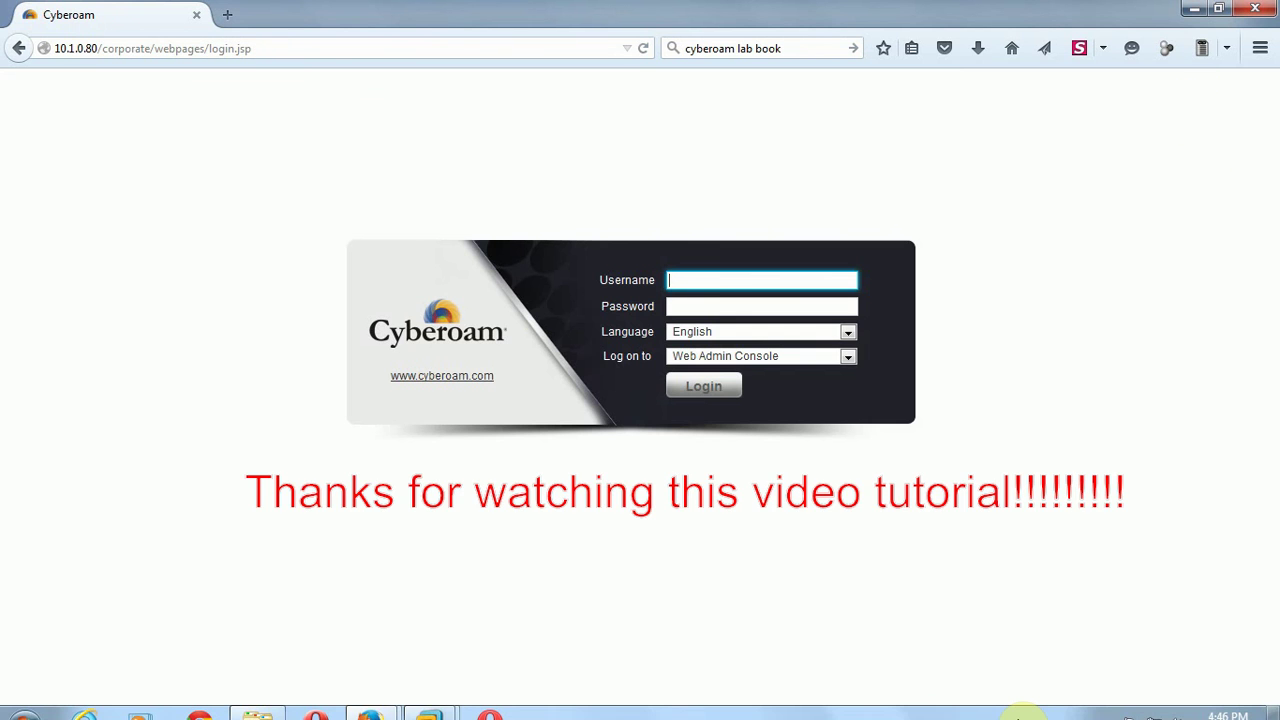